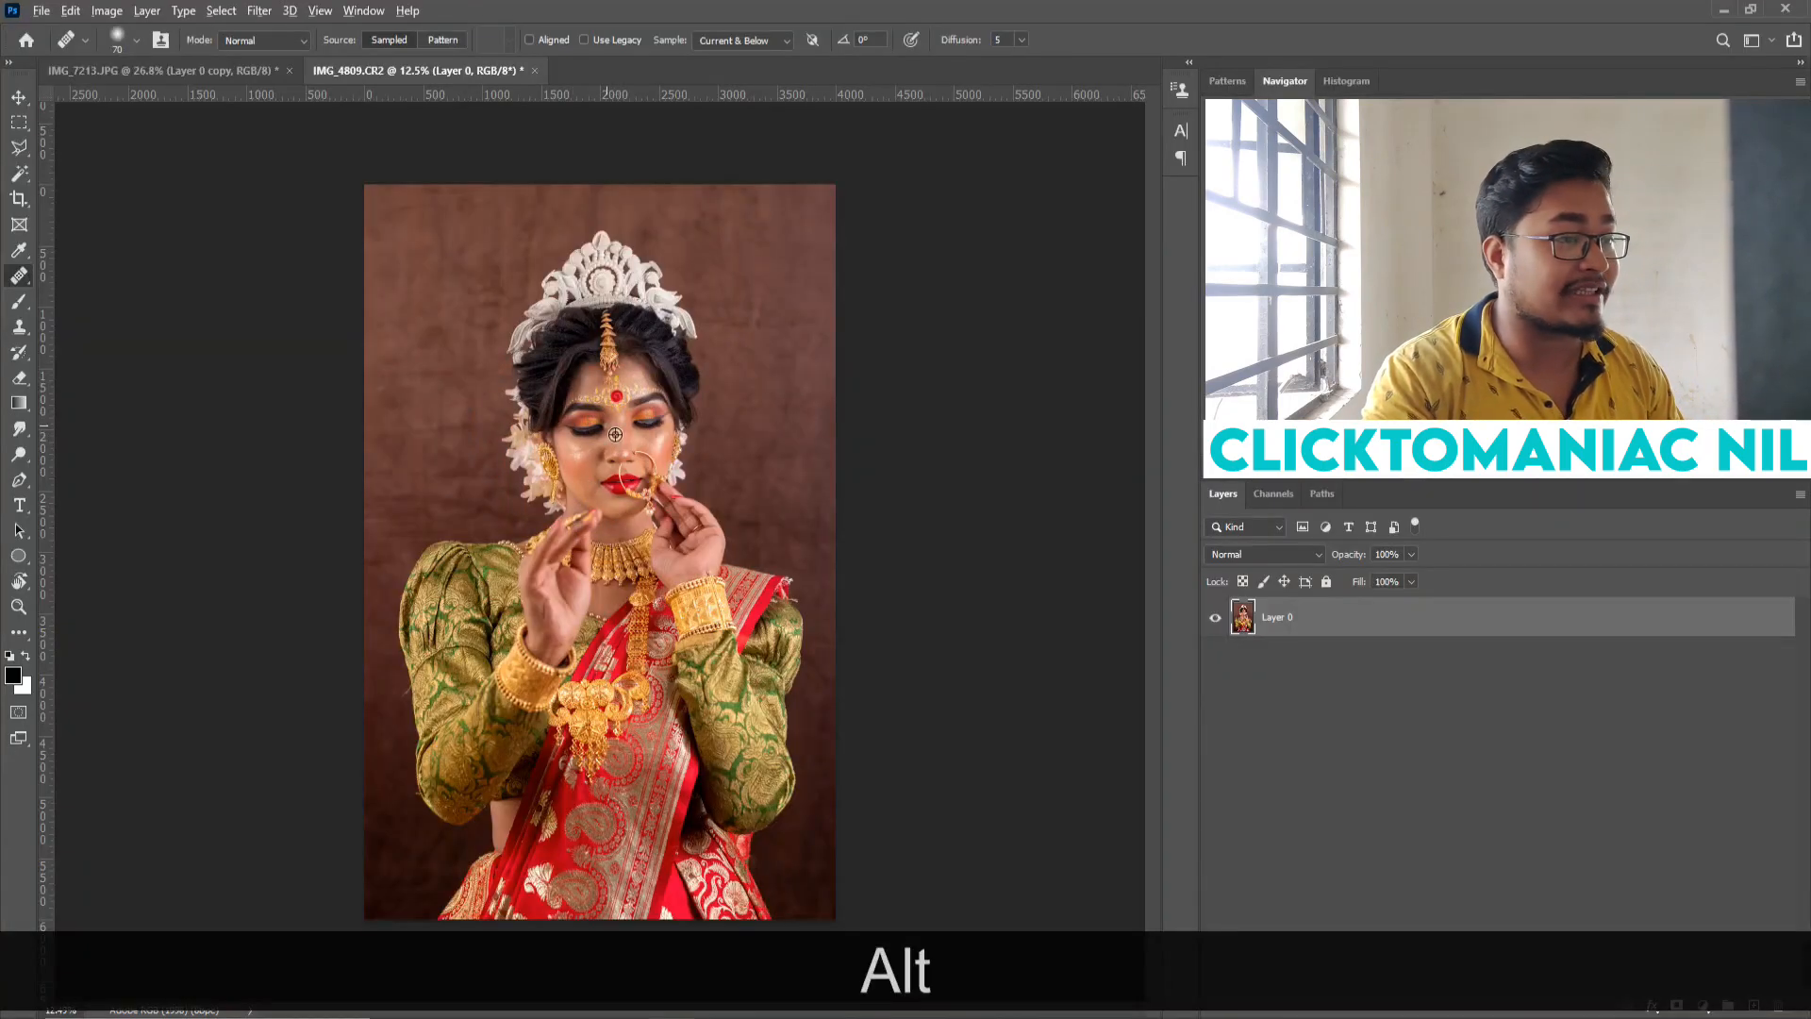
Add a Black & White adjustment layer to the bride portrait with Reds -55, Yellows 39 and Blues 69.
scroll(615, 434, "up", 5, "alt")
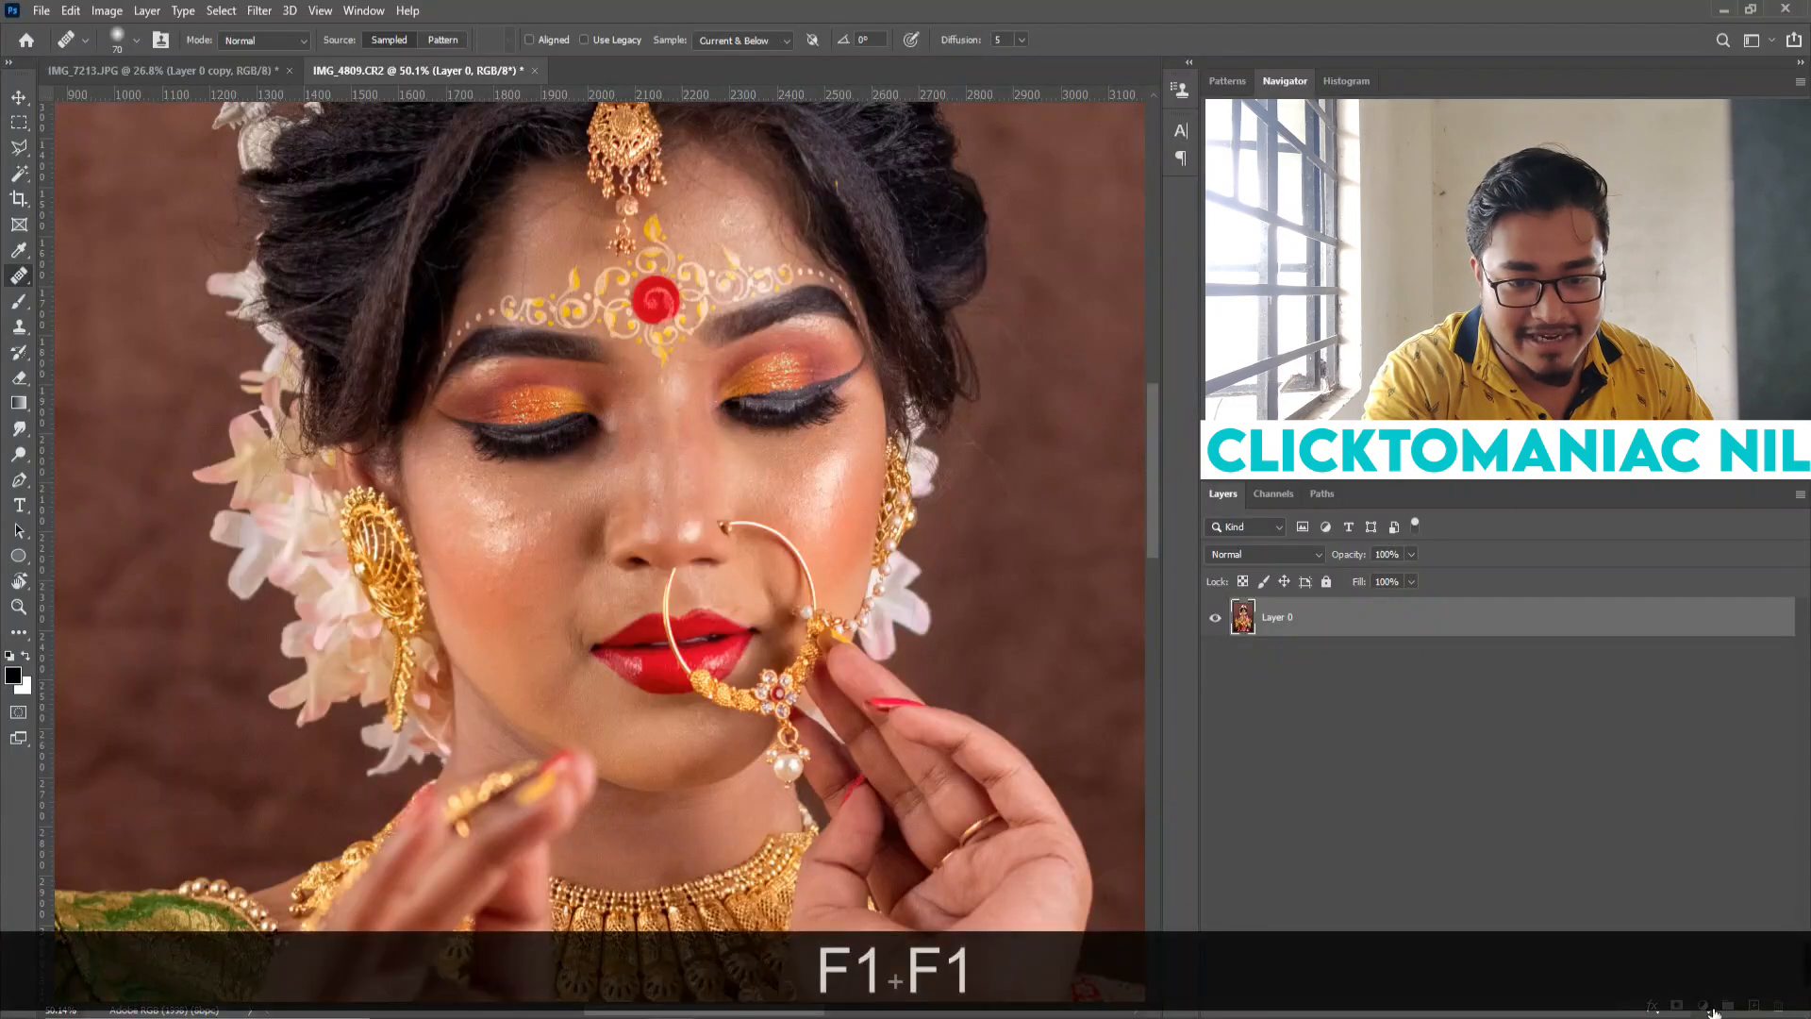
left_click(1705, 1004)
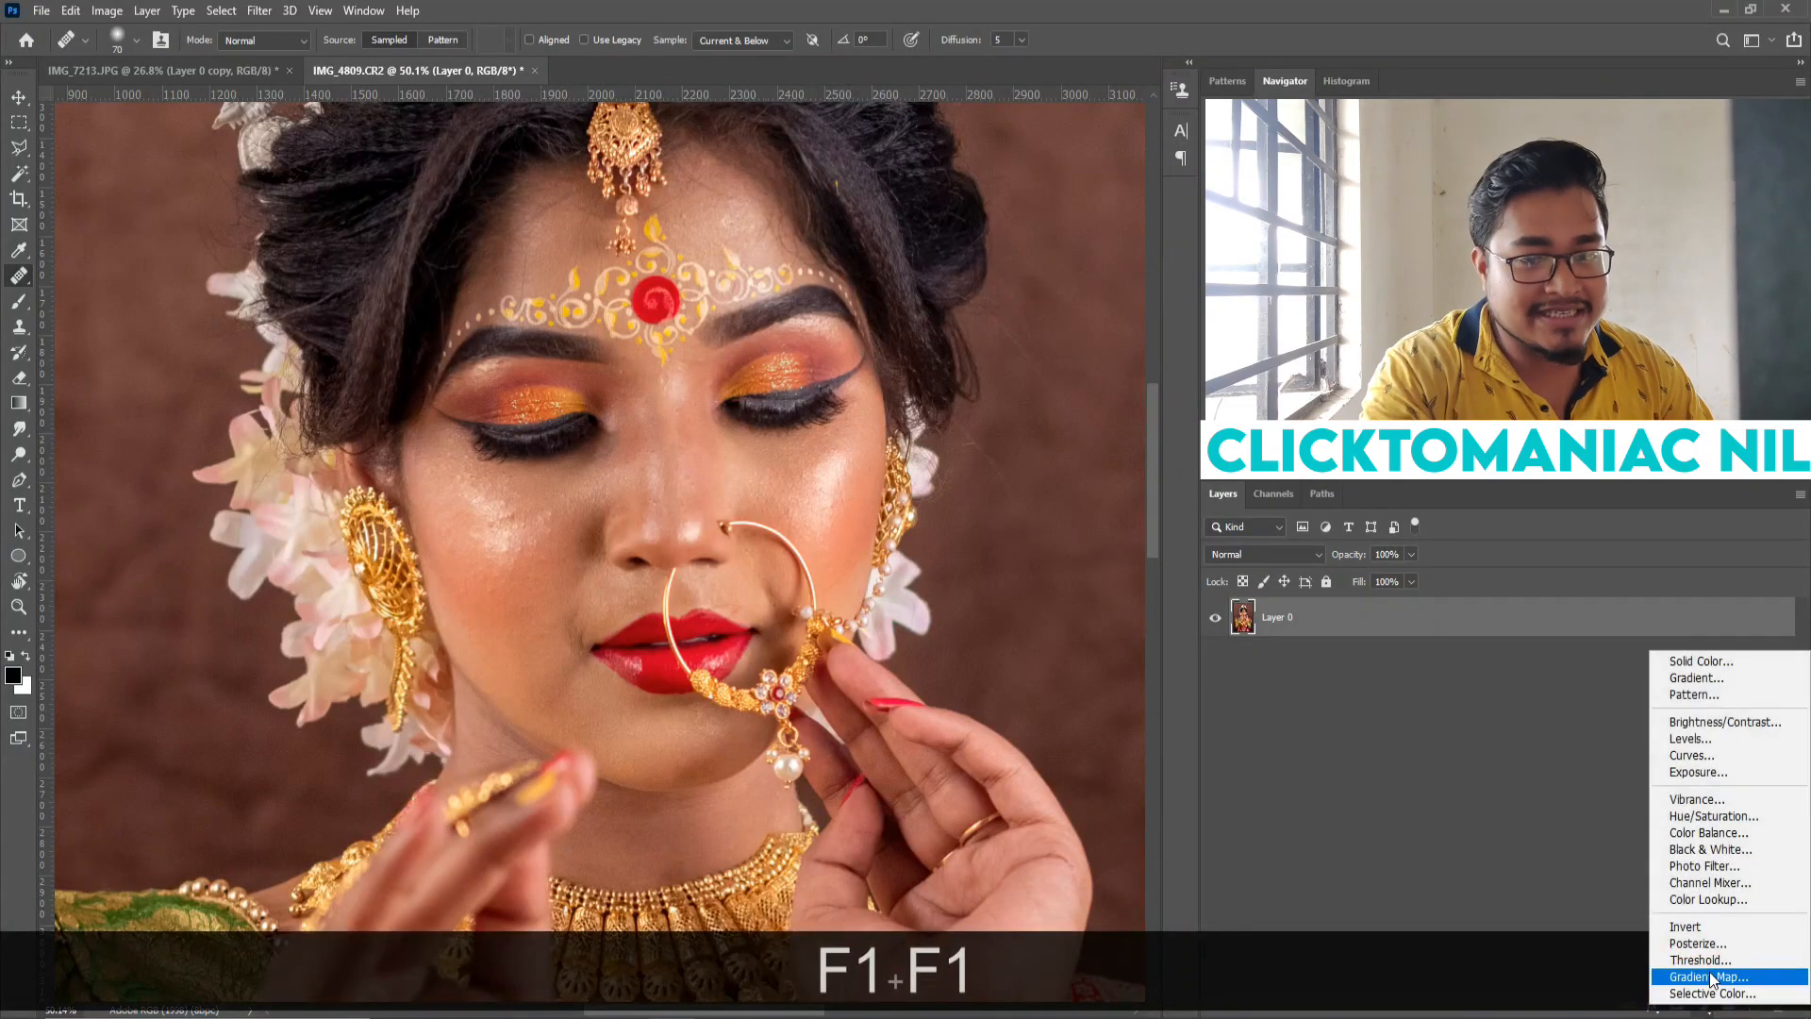
left_click(1716, 847)
left_click_drag(195, 277, 153, 278)
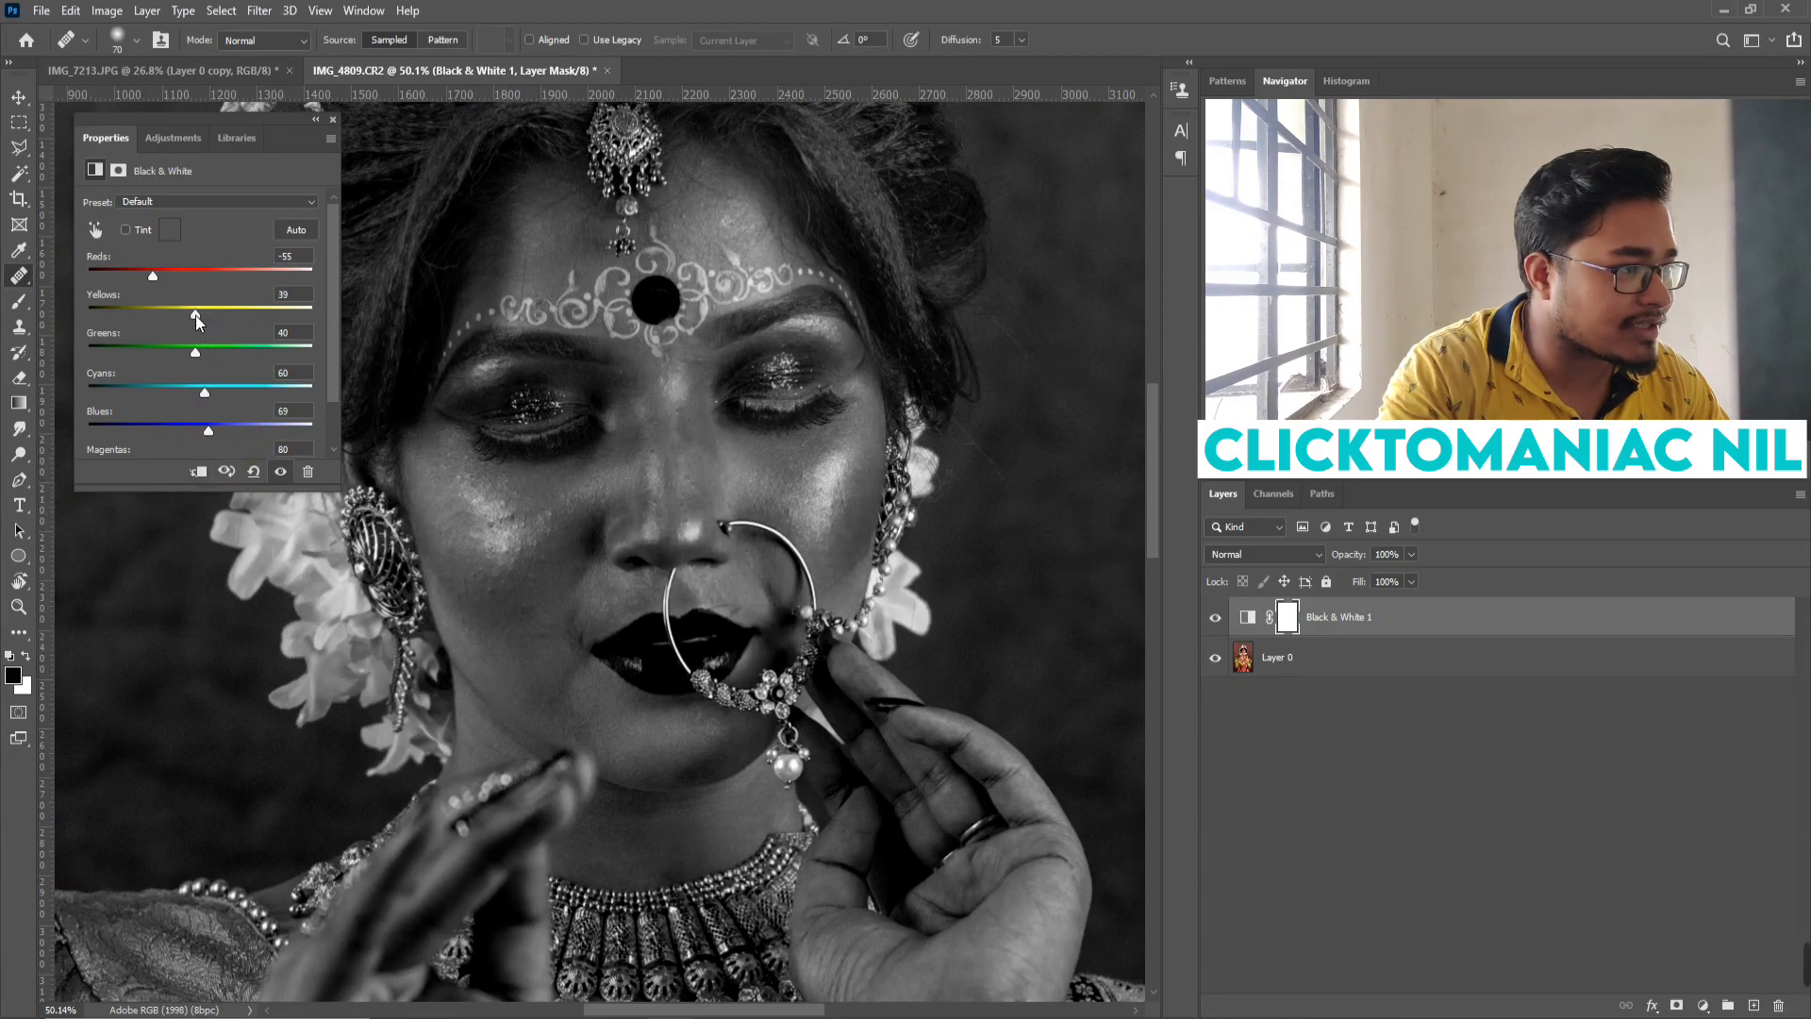
left_click(331, 121)
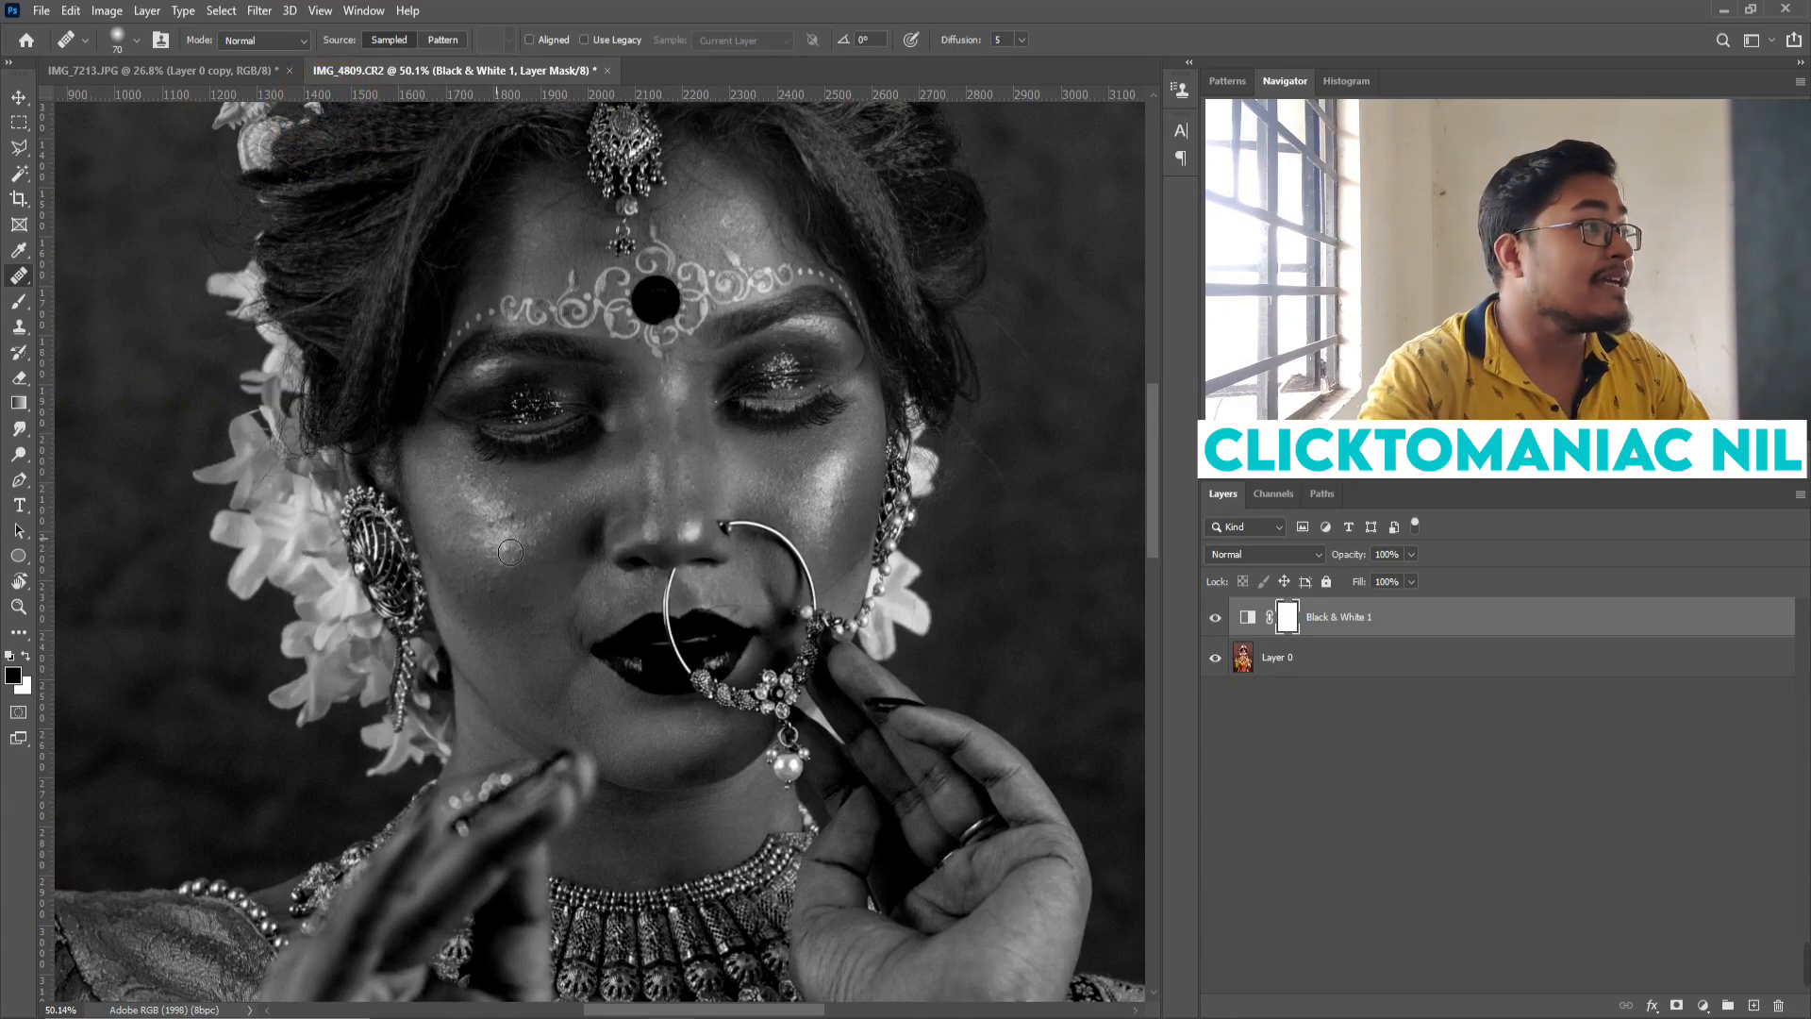
In IMG_7213.JPG, add a Black & White adjustment layer with Reds -45, Yellows 35 and Blues 98.
left_click(195, 72)
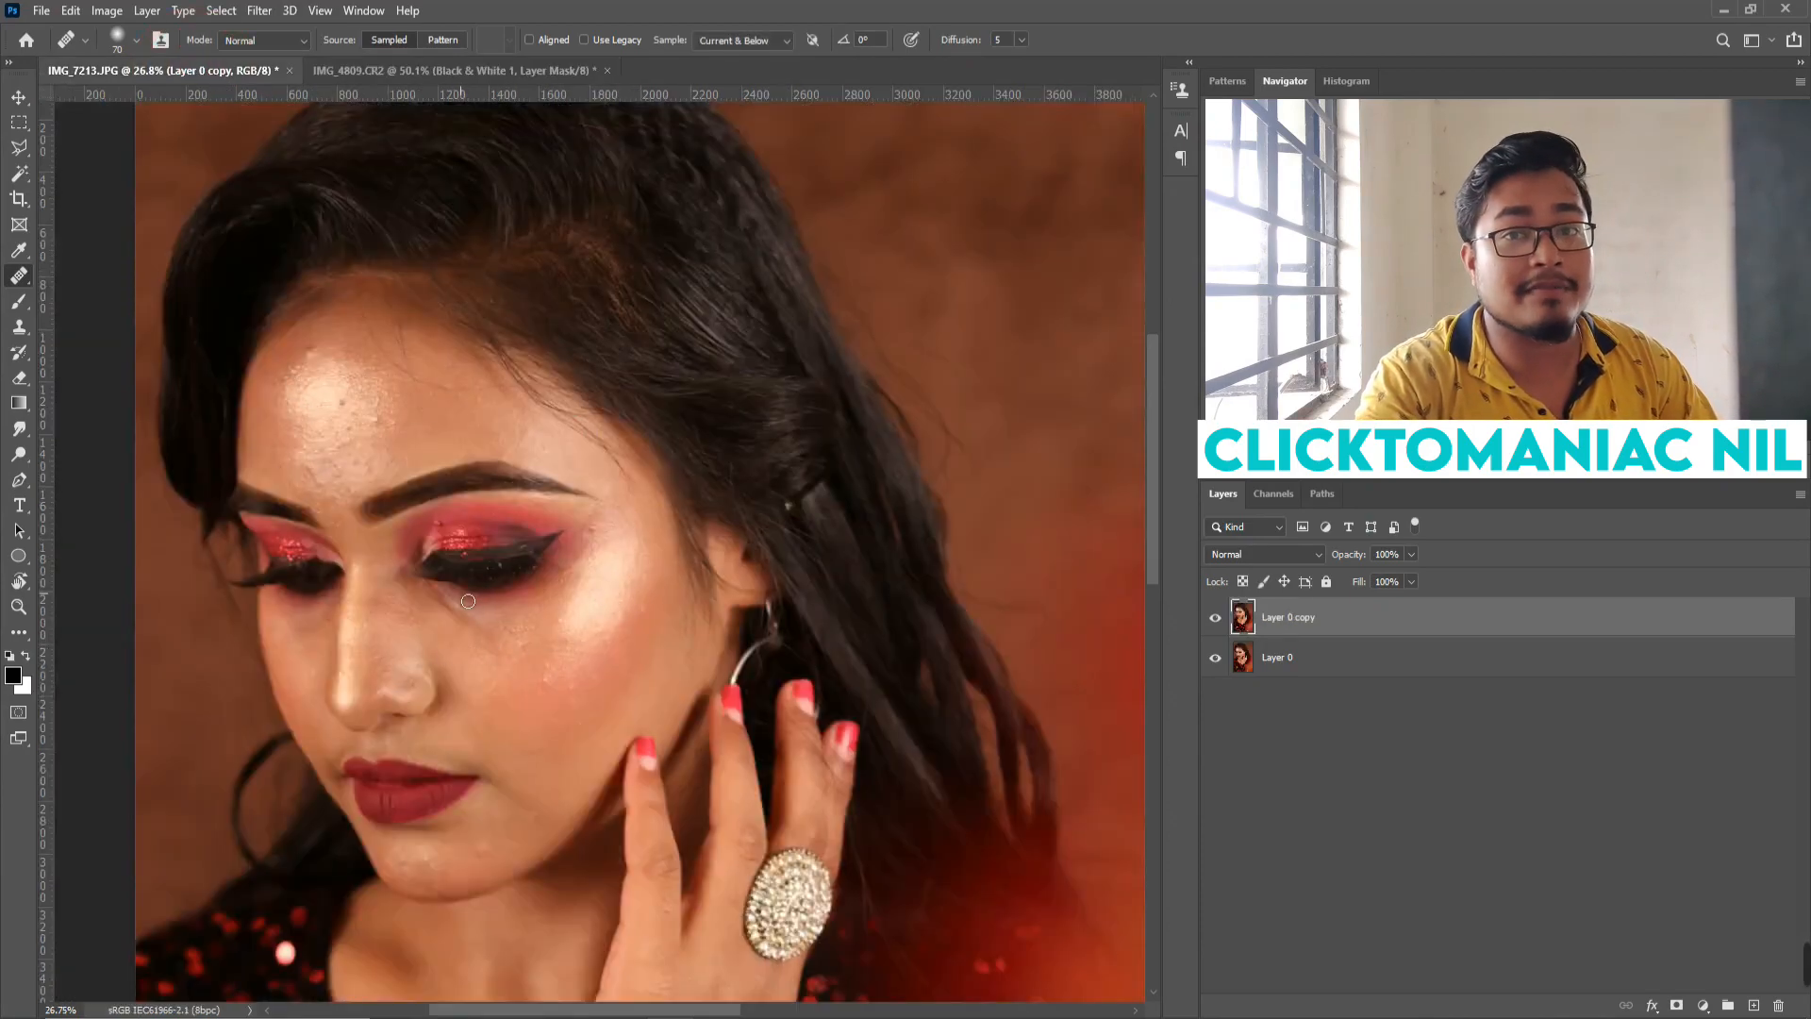
left_click(1714, 1006)
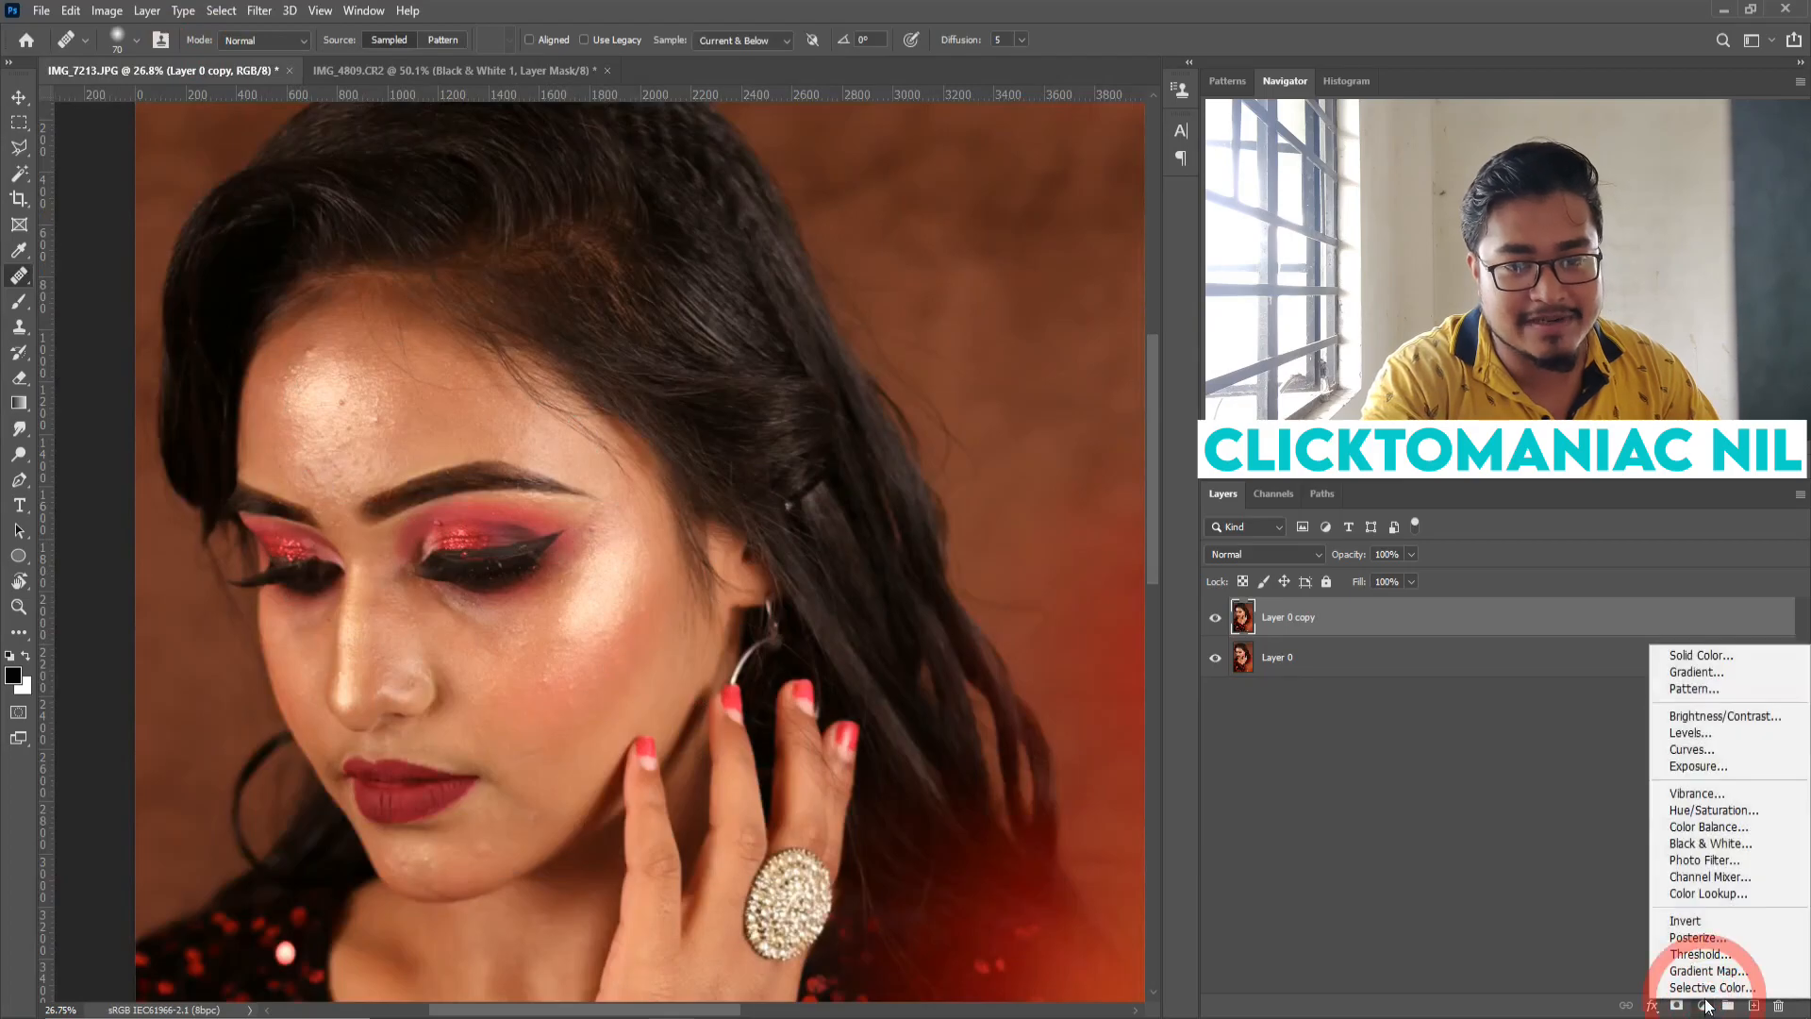
left_click(1730, 845)
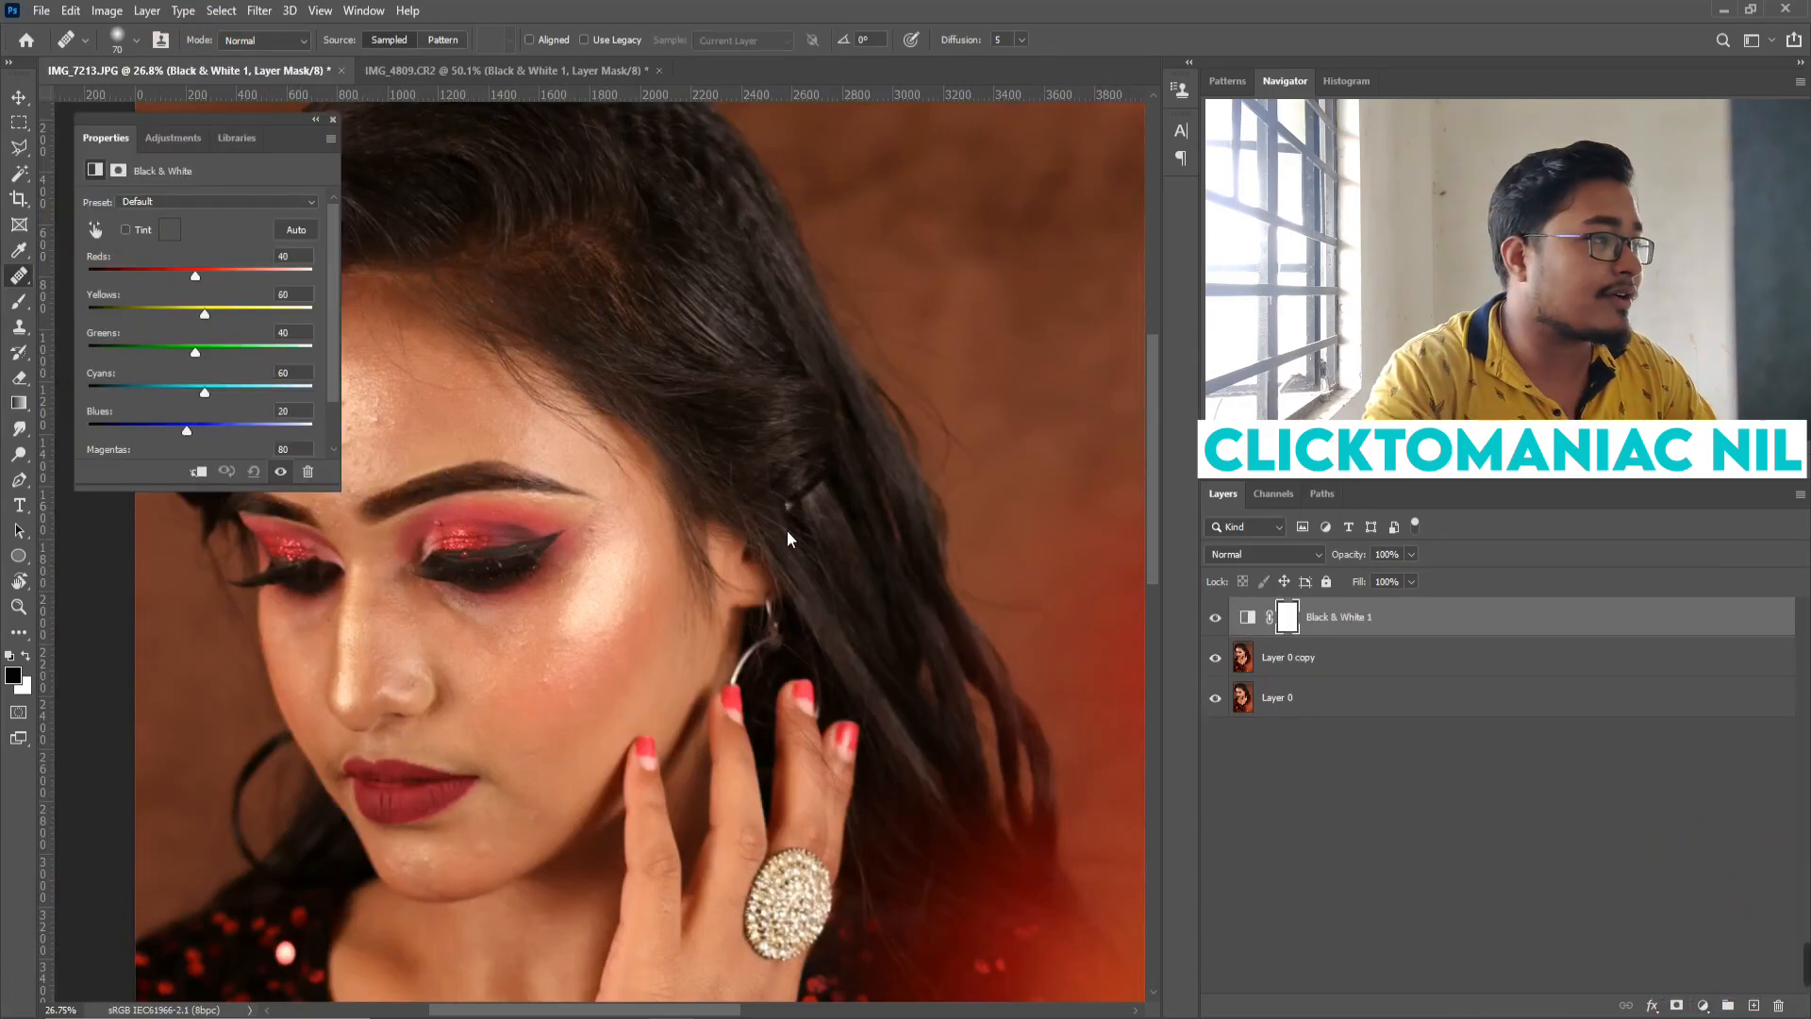
left_click_drag(195, 274, 164, 273)
left_click_drag(189, 120, 731, 117)
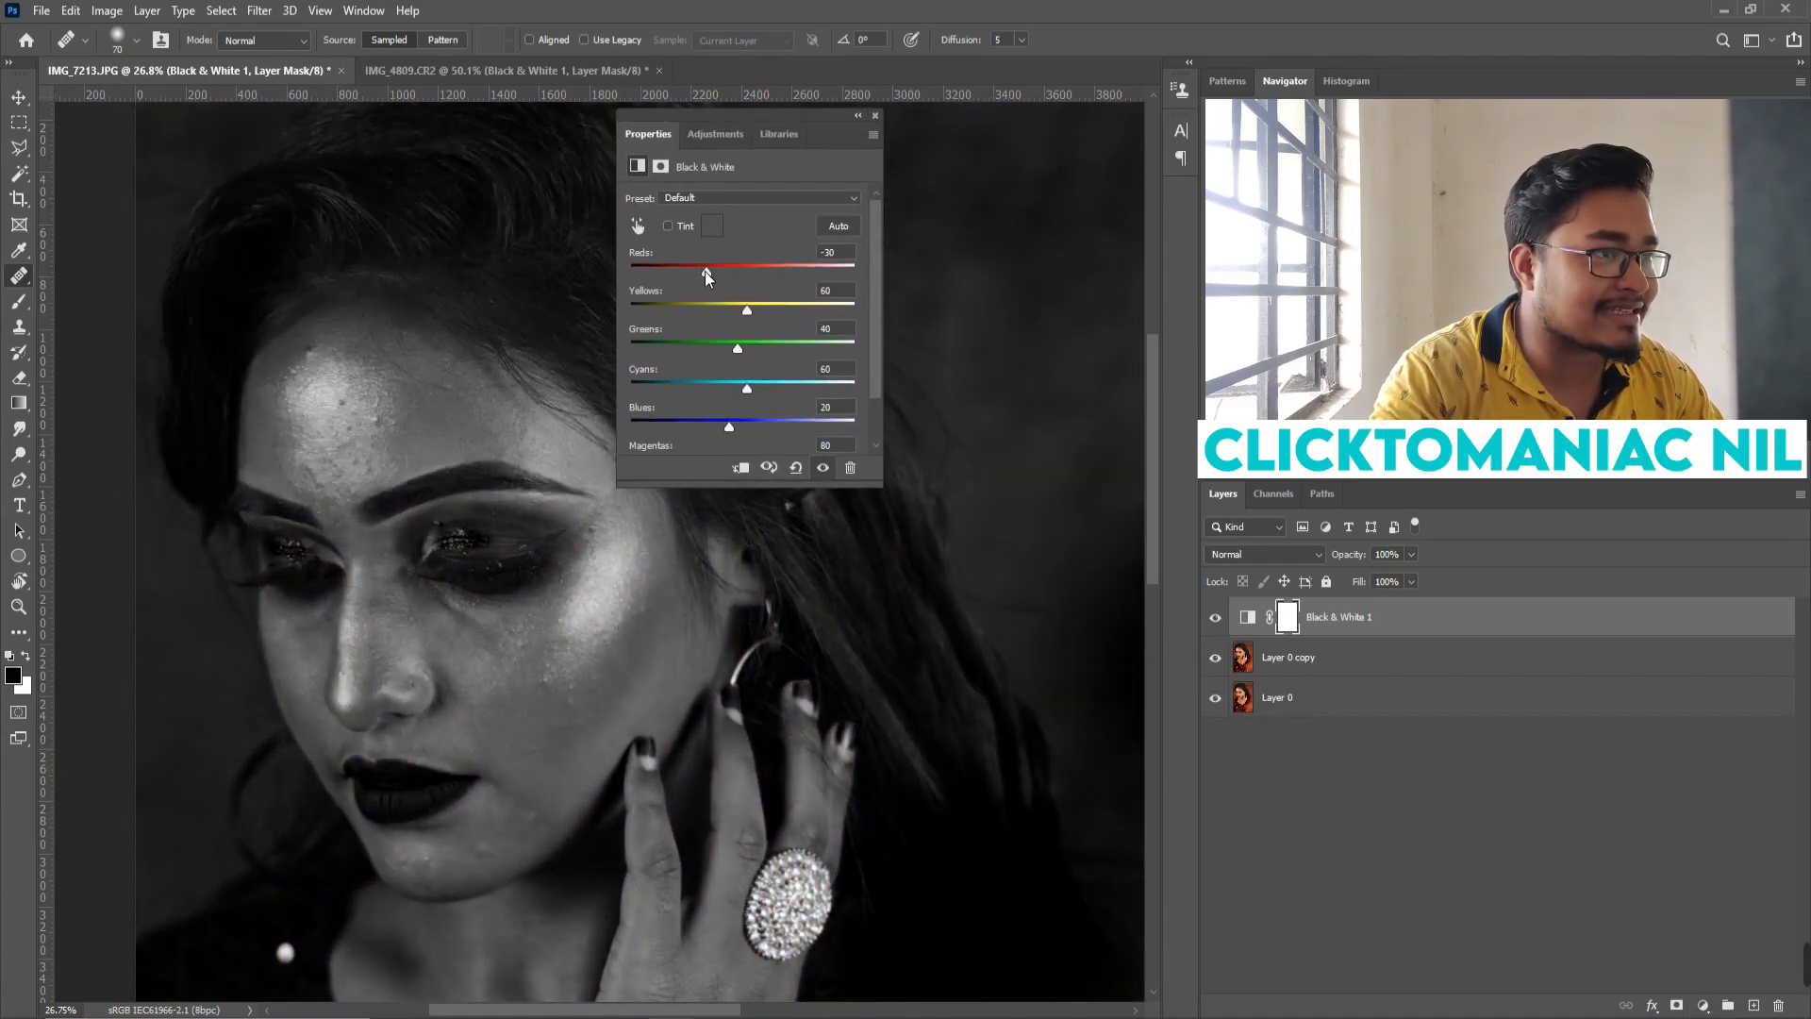
left_click_drag(706, 276, 700, 274)
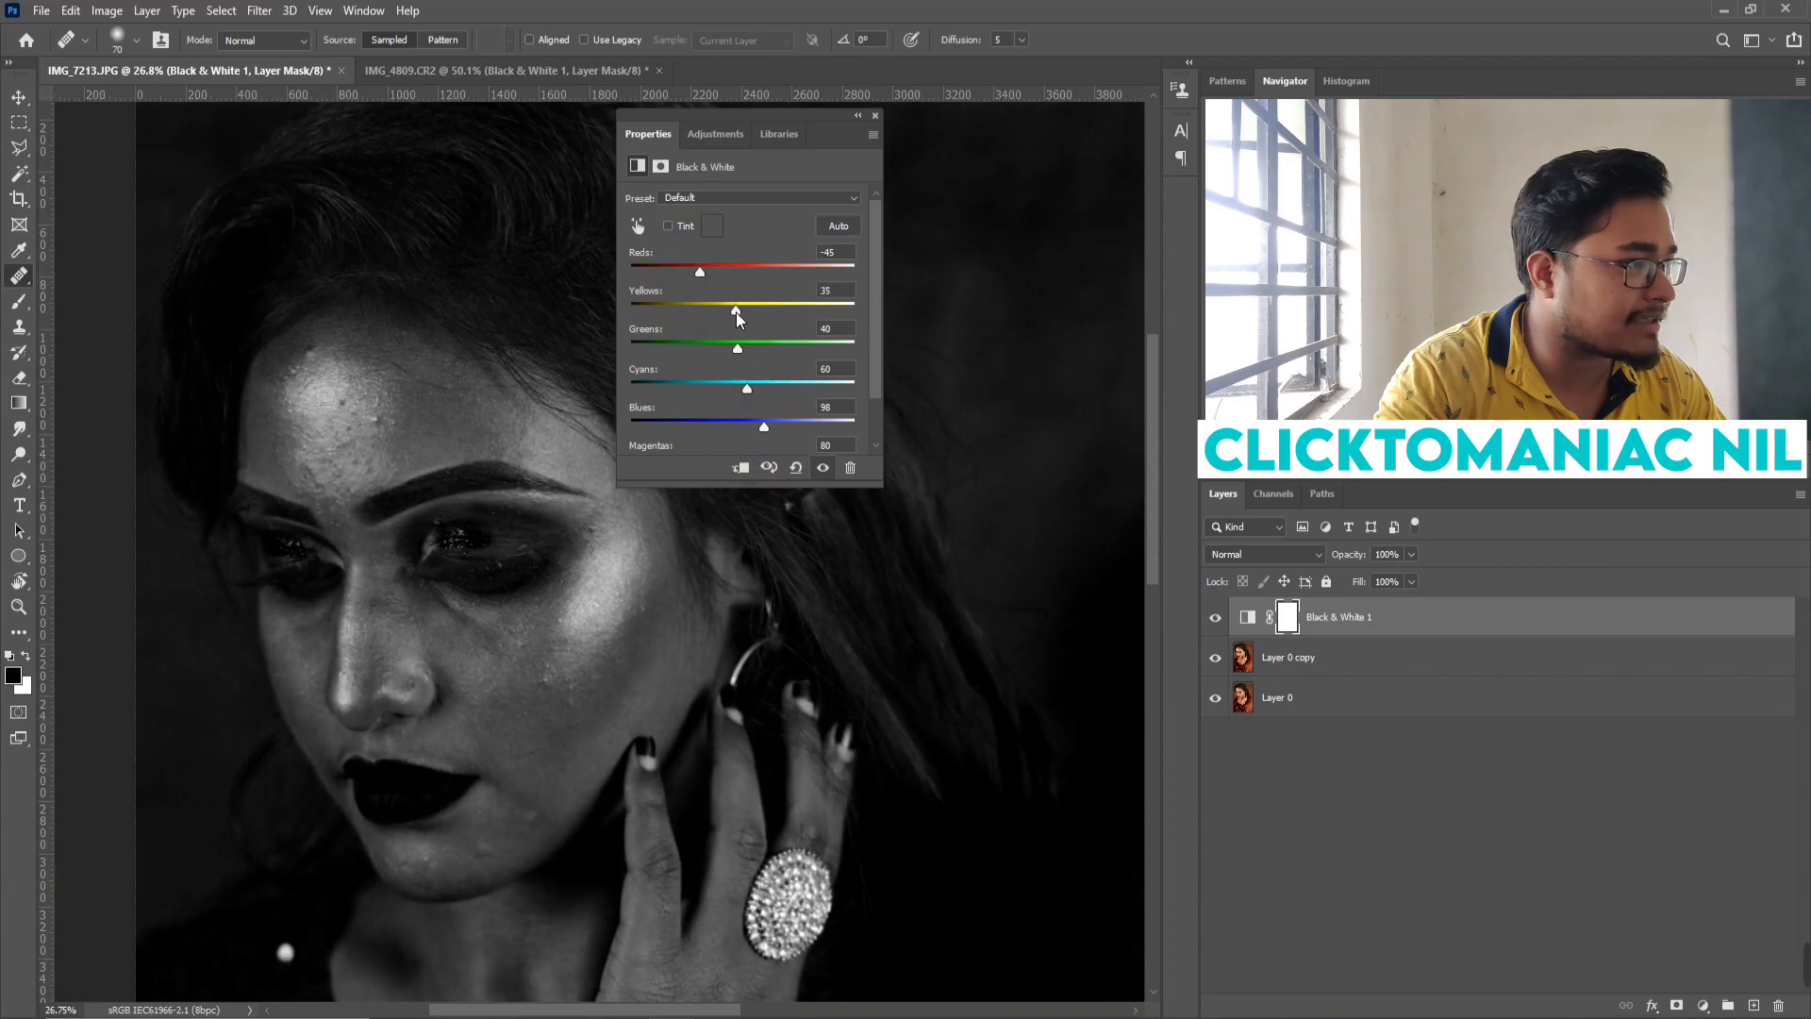
left_click(871, 116)
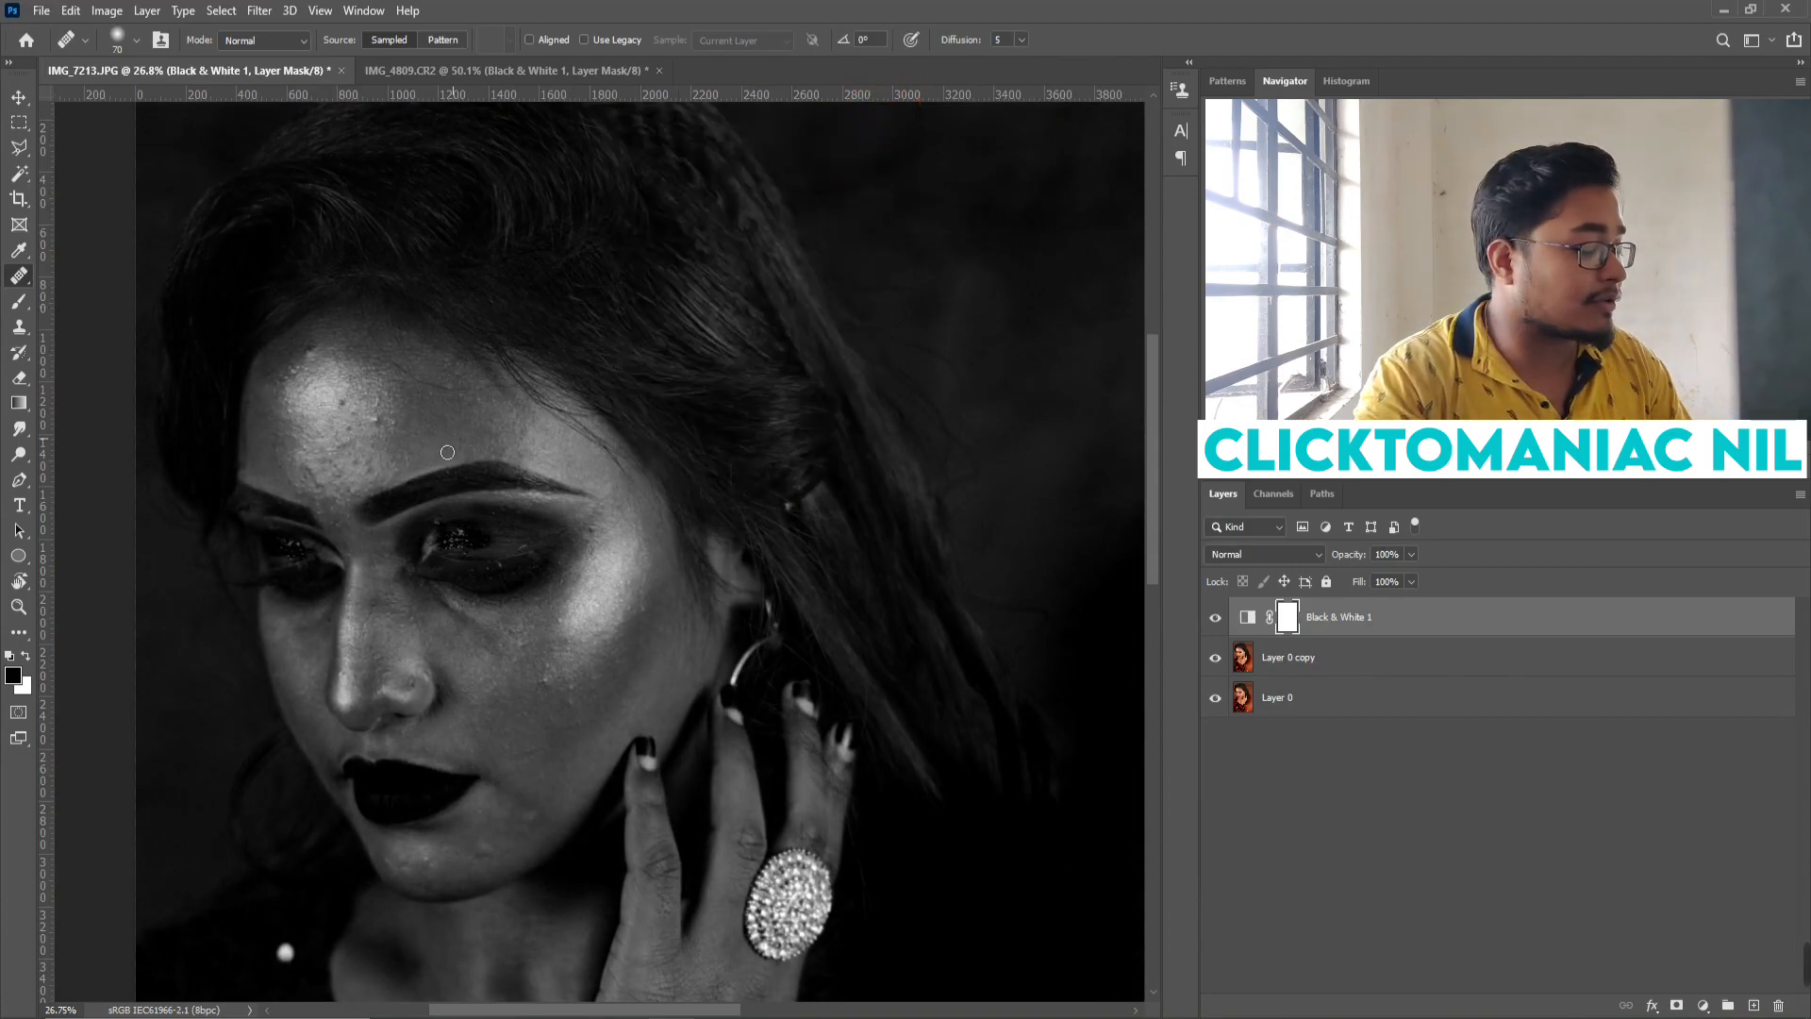
Choose the Healing Brush and add an empty layer directly above Layer 0 copy, below the Black & White adjustment.
scroll(362, 420, "up", 3)
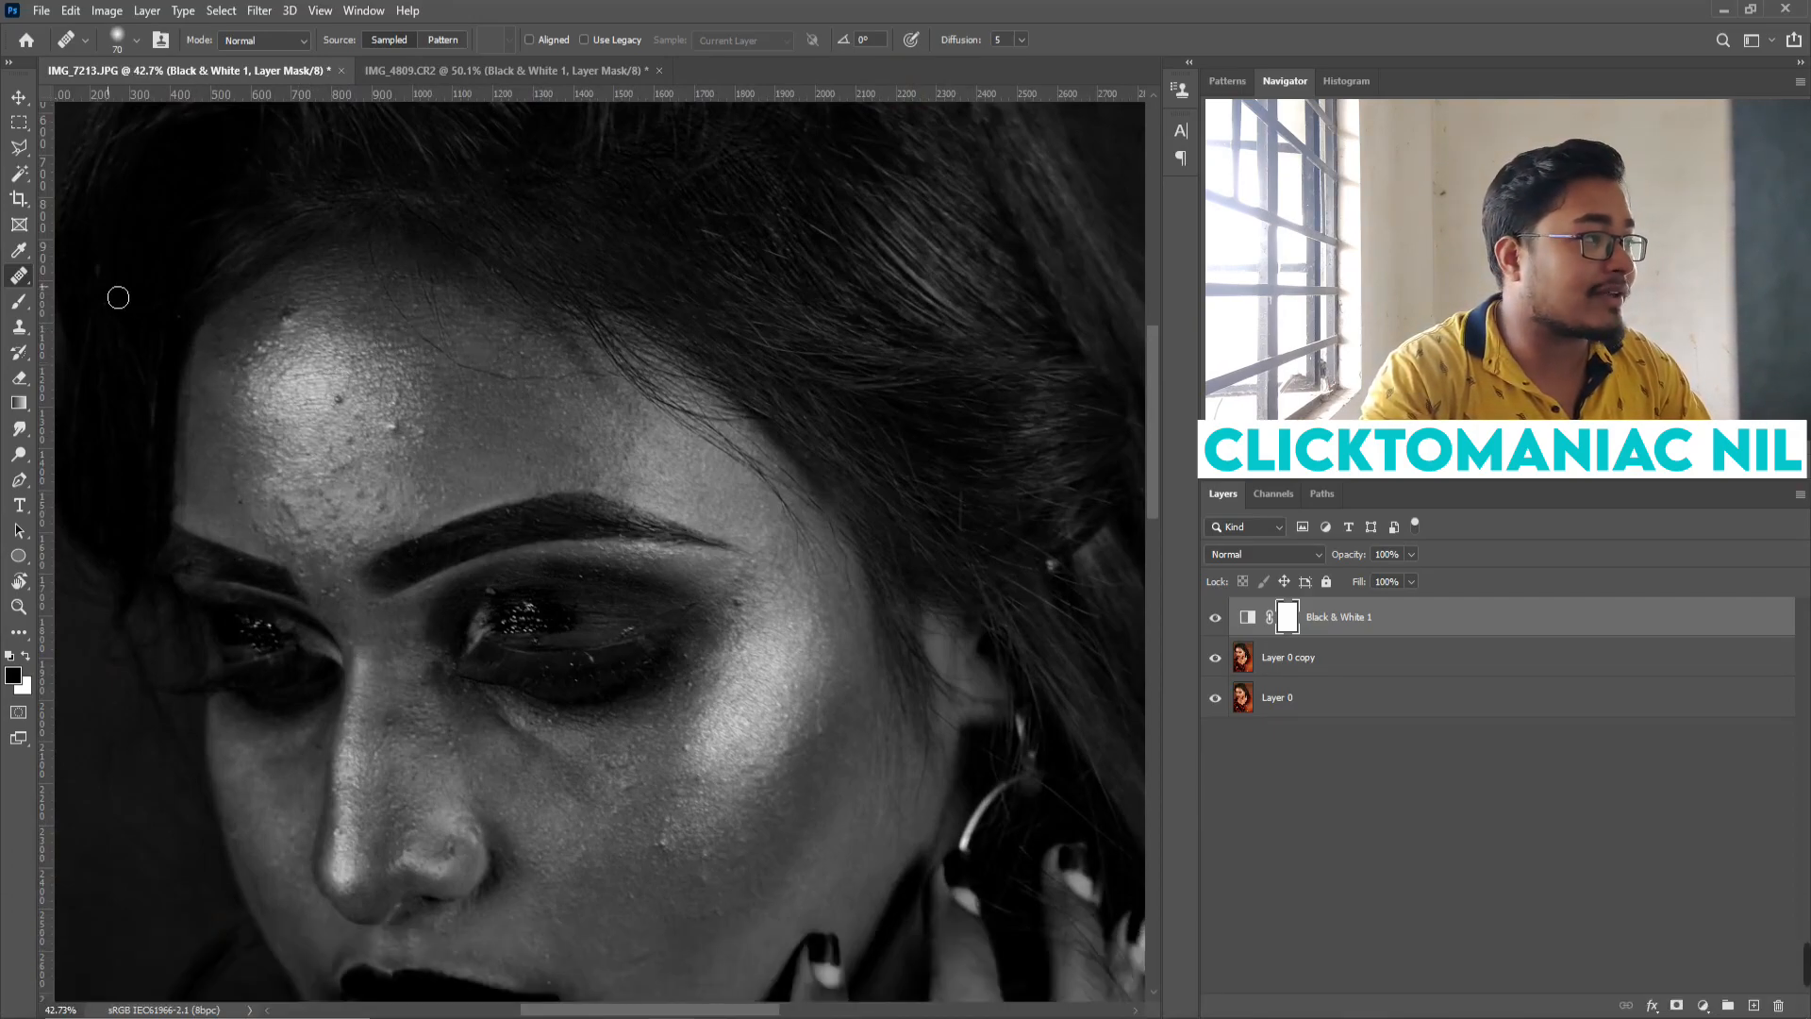
right_click(19, 275)
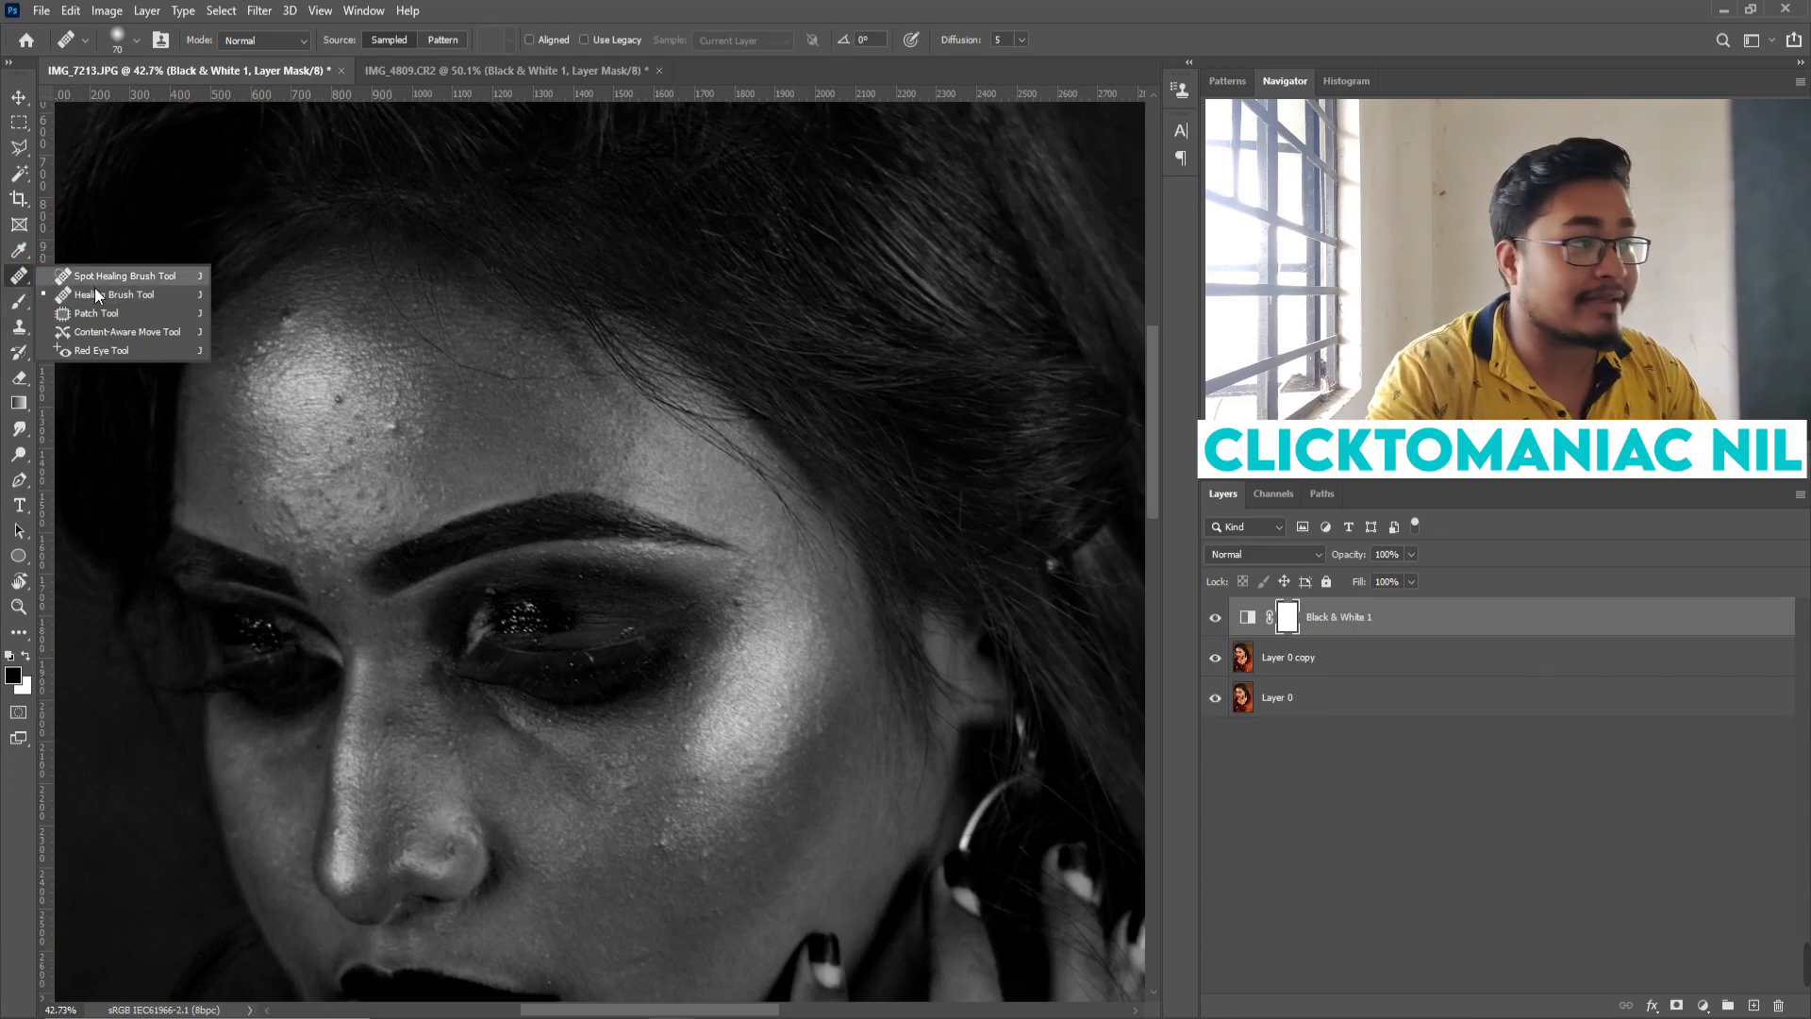
left_click(129, 295)
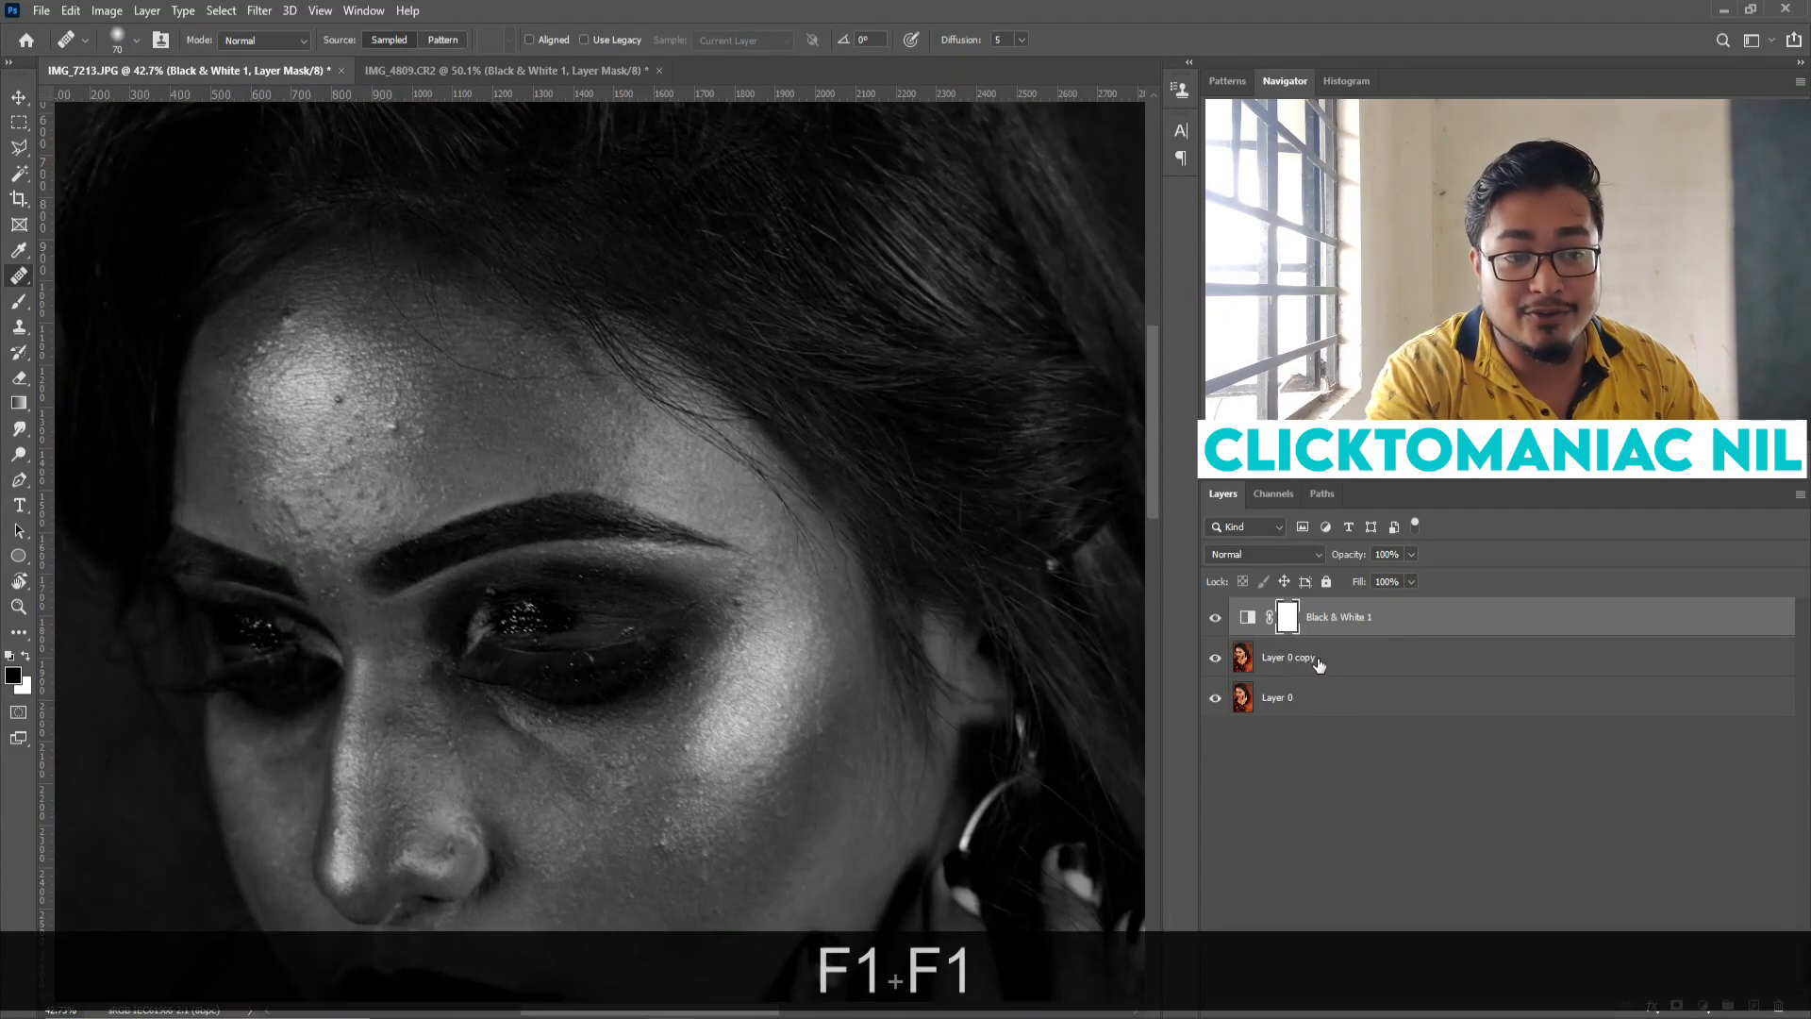
left_click(1318, 665)
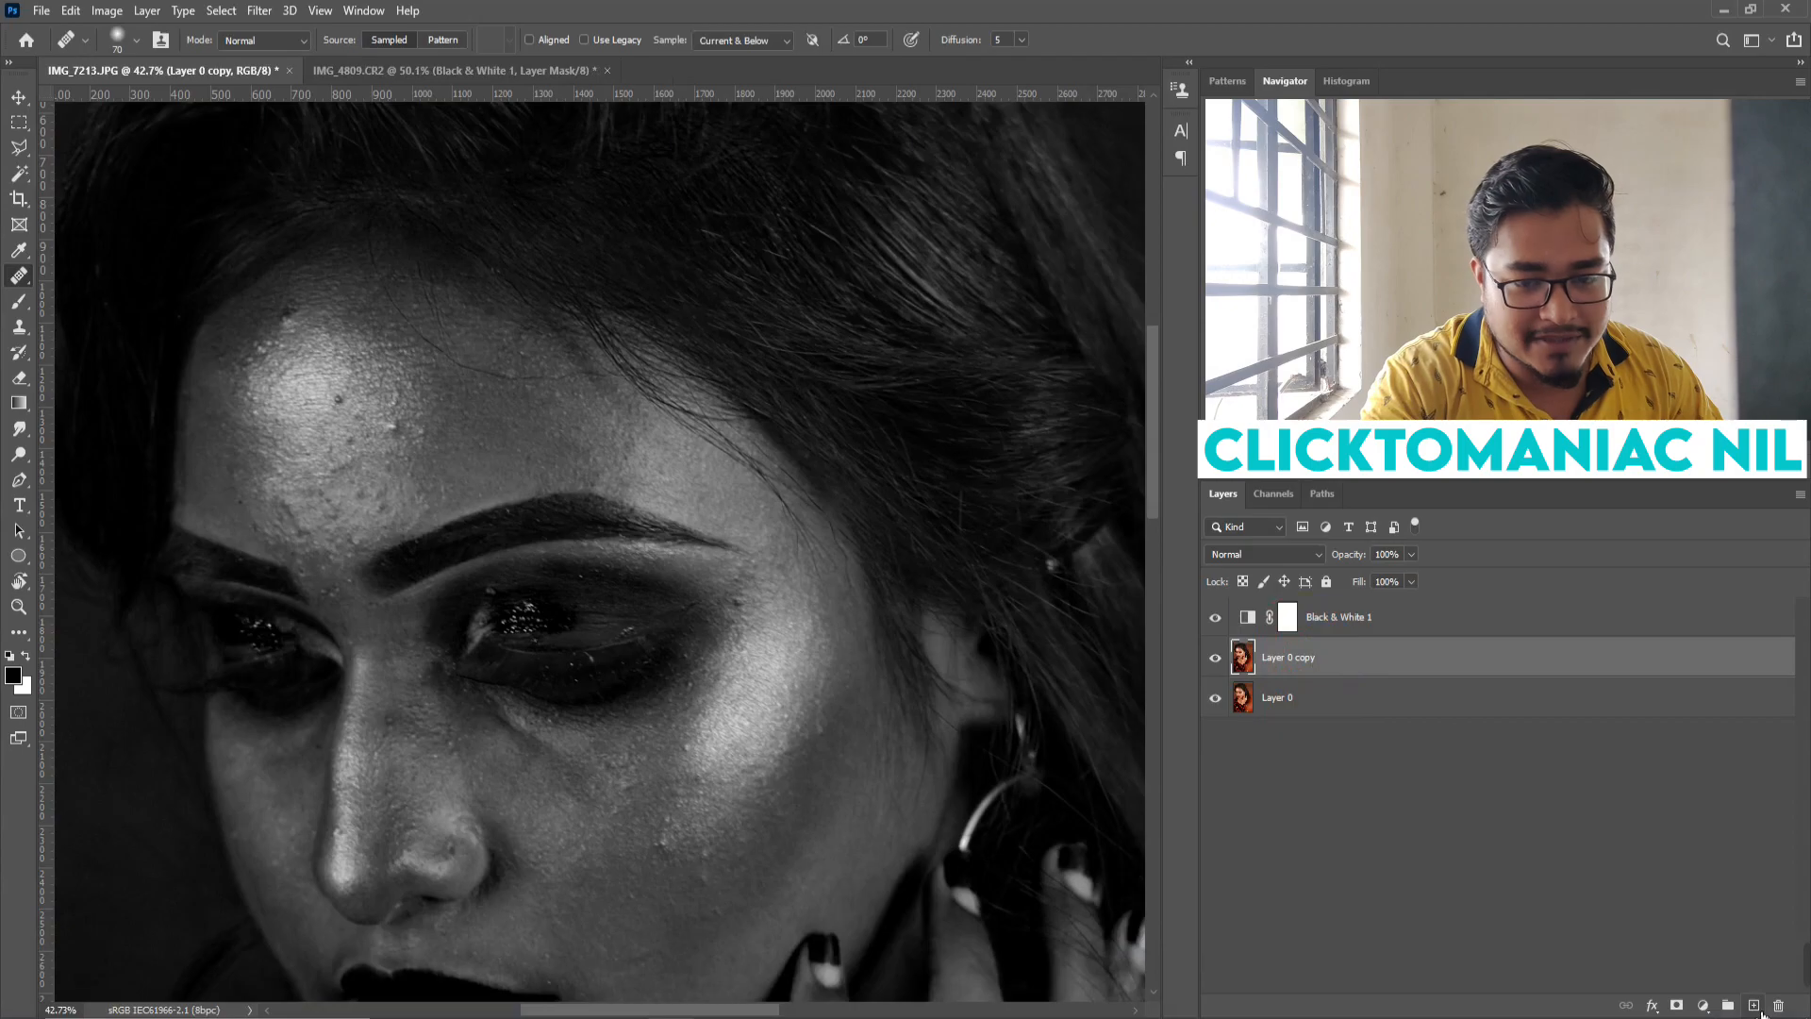
left_click(1756, 1007)
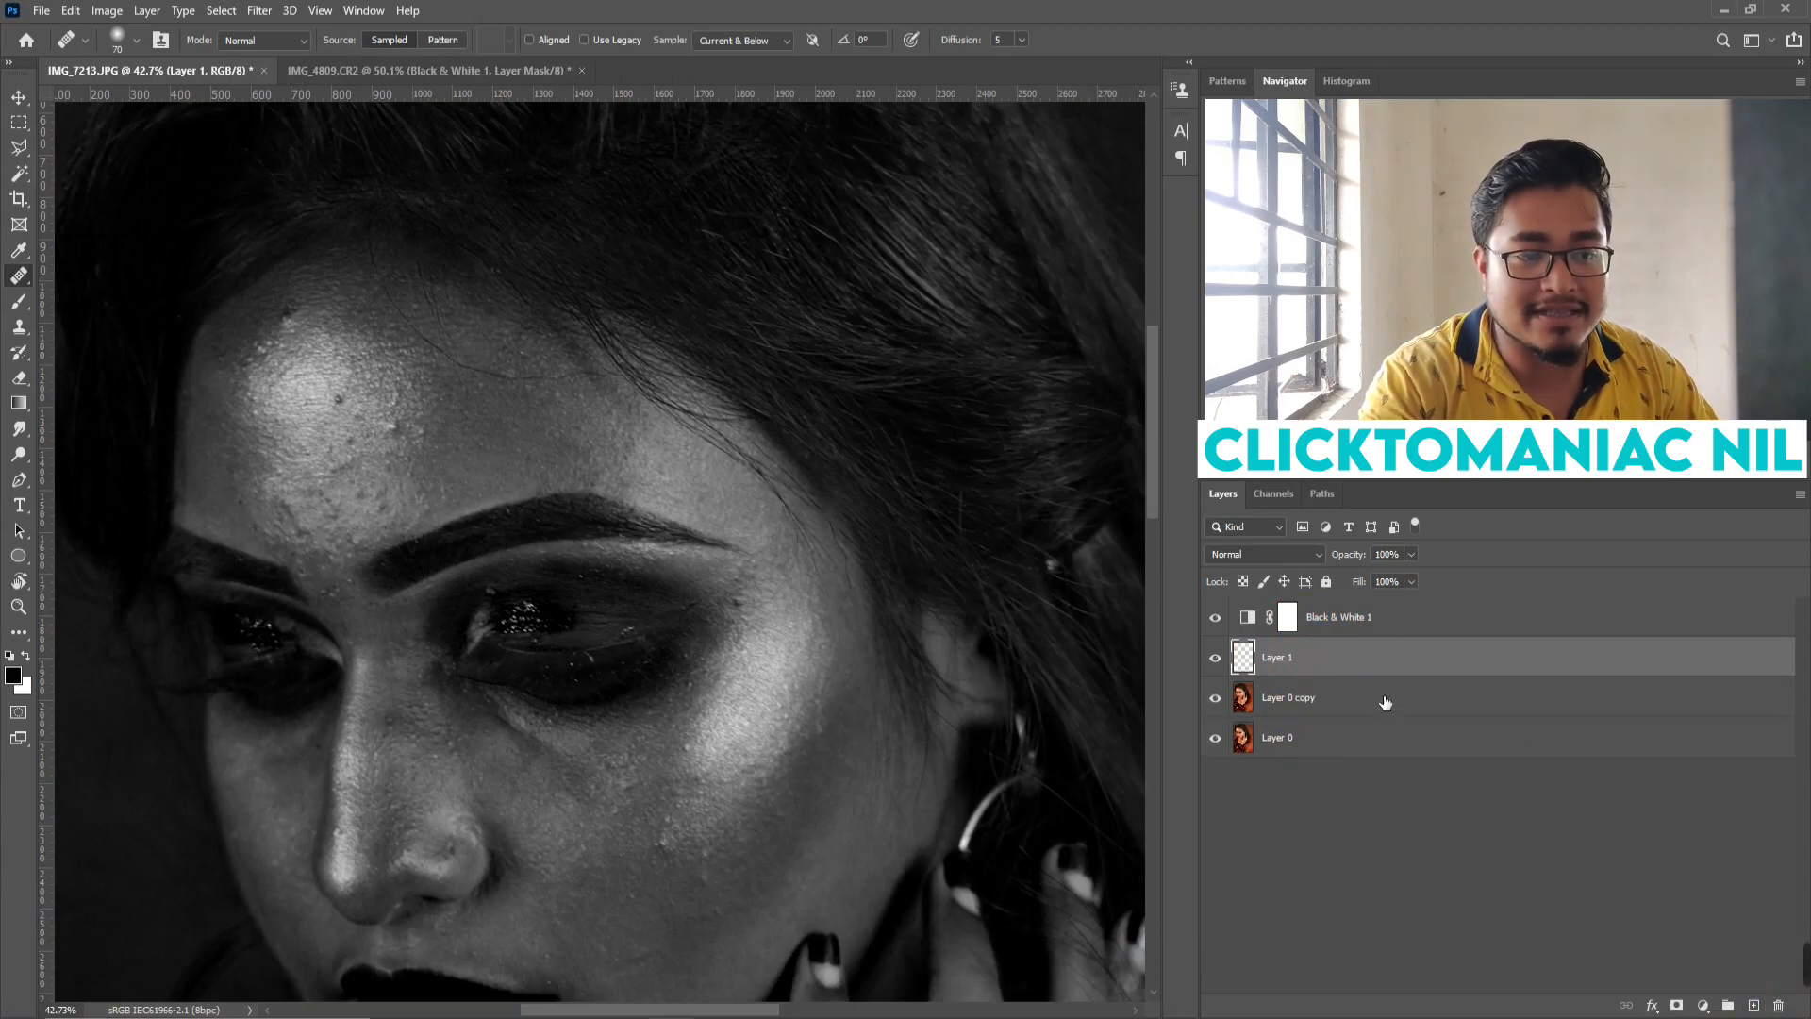
left_click(1374, 666)
Set the Healing Brush to sample Current & Below while working on Layer 1.
right_click(19, 276)
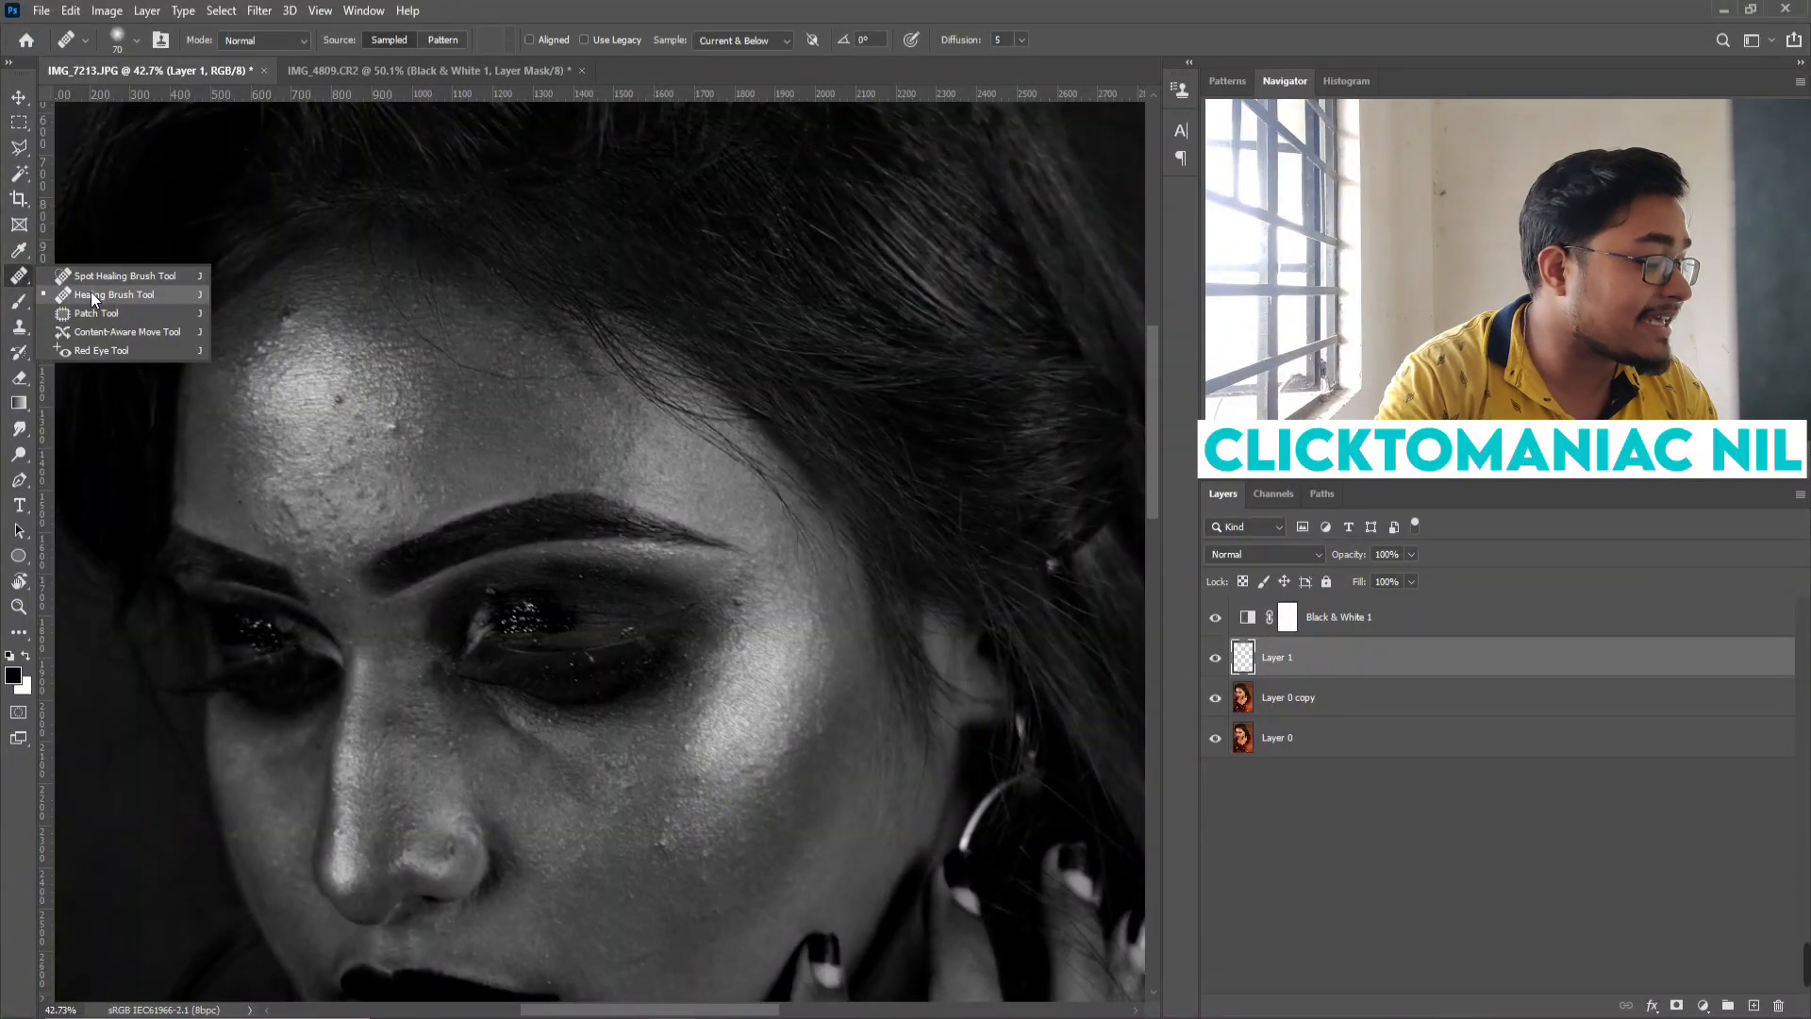
left_click(89, 294)
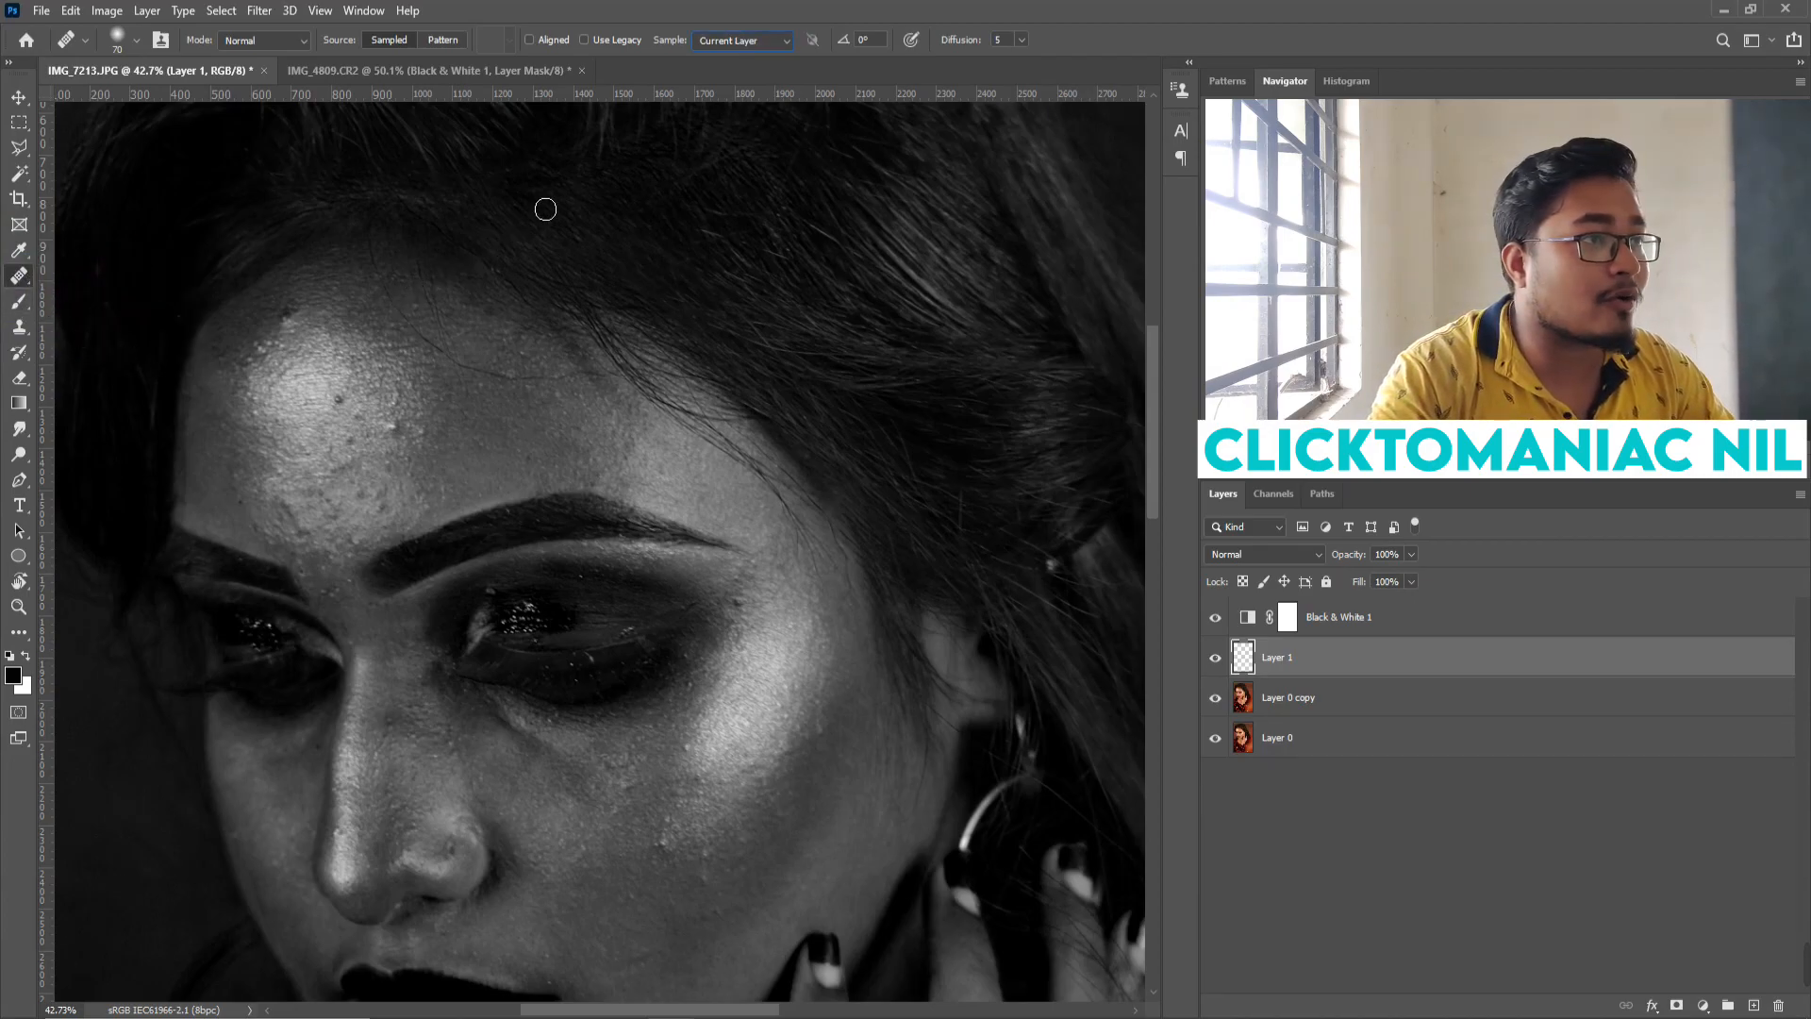
key("F1")
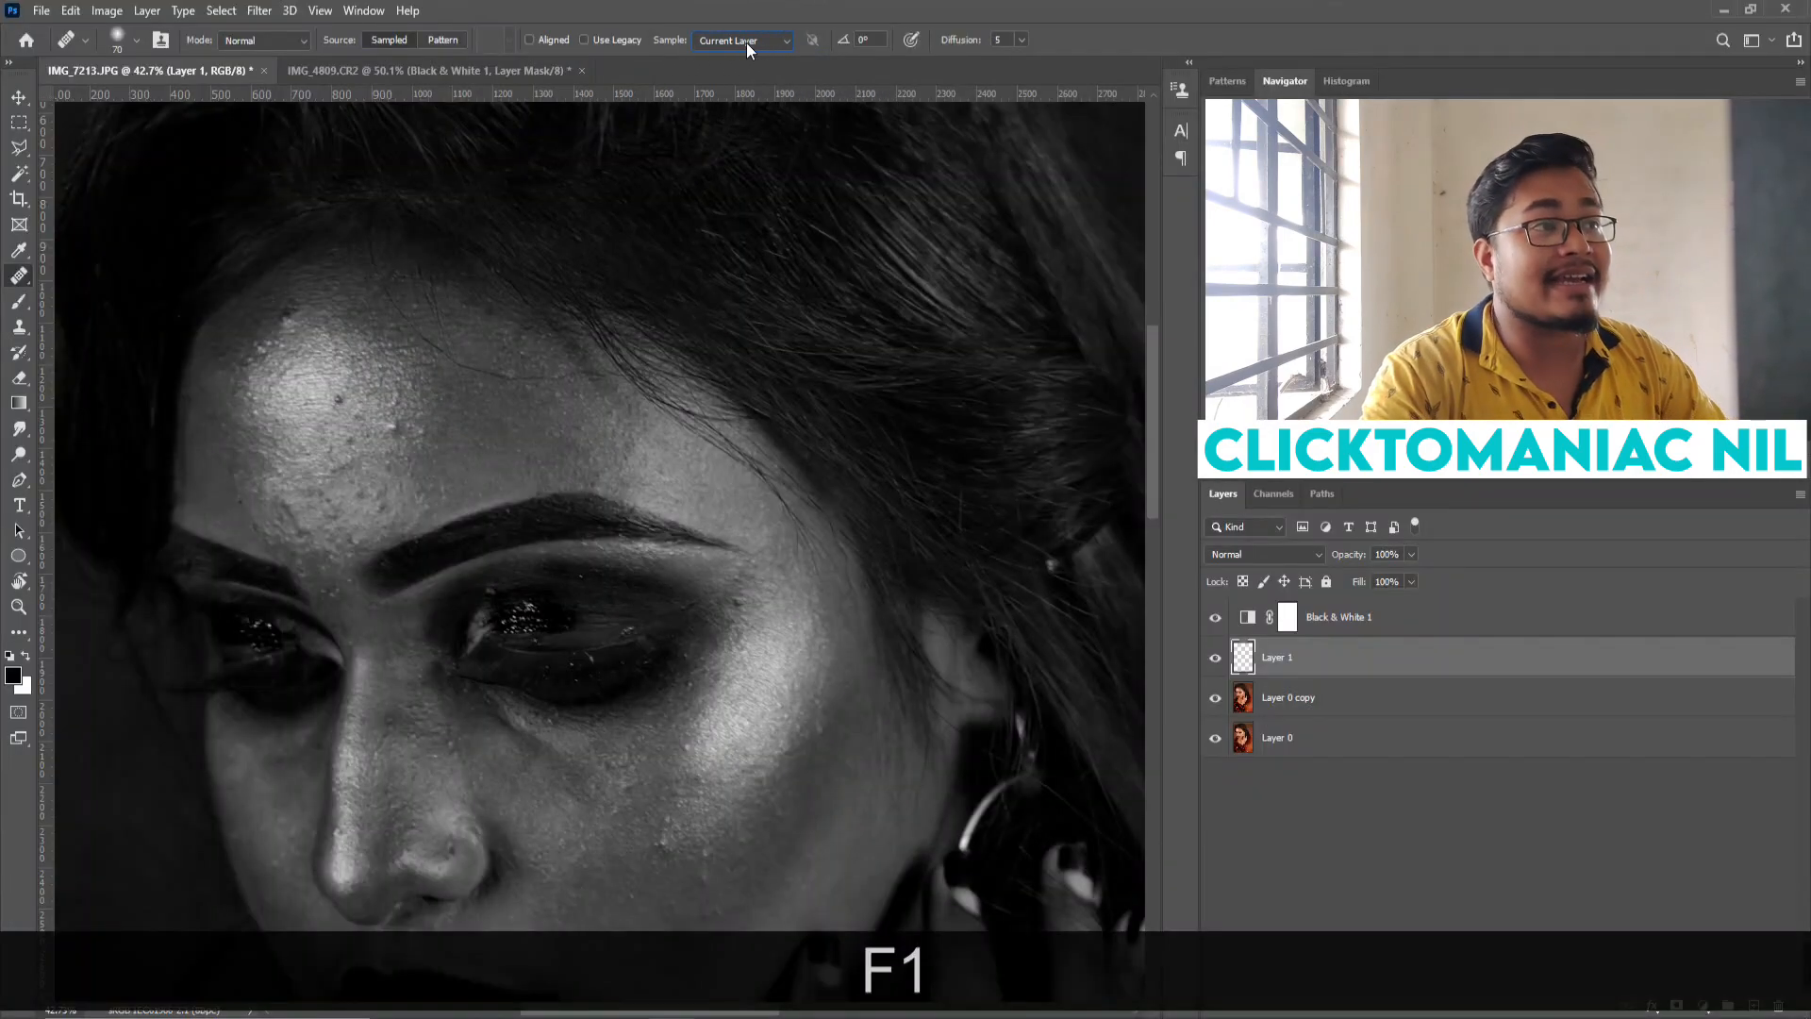
left_click(745, 41)
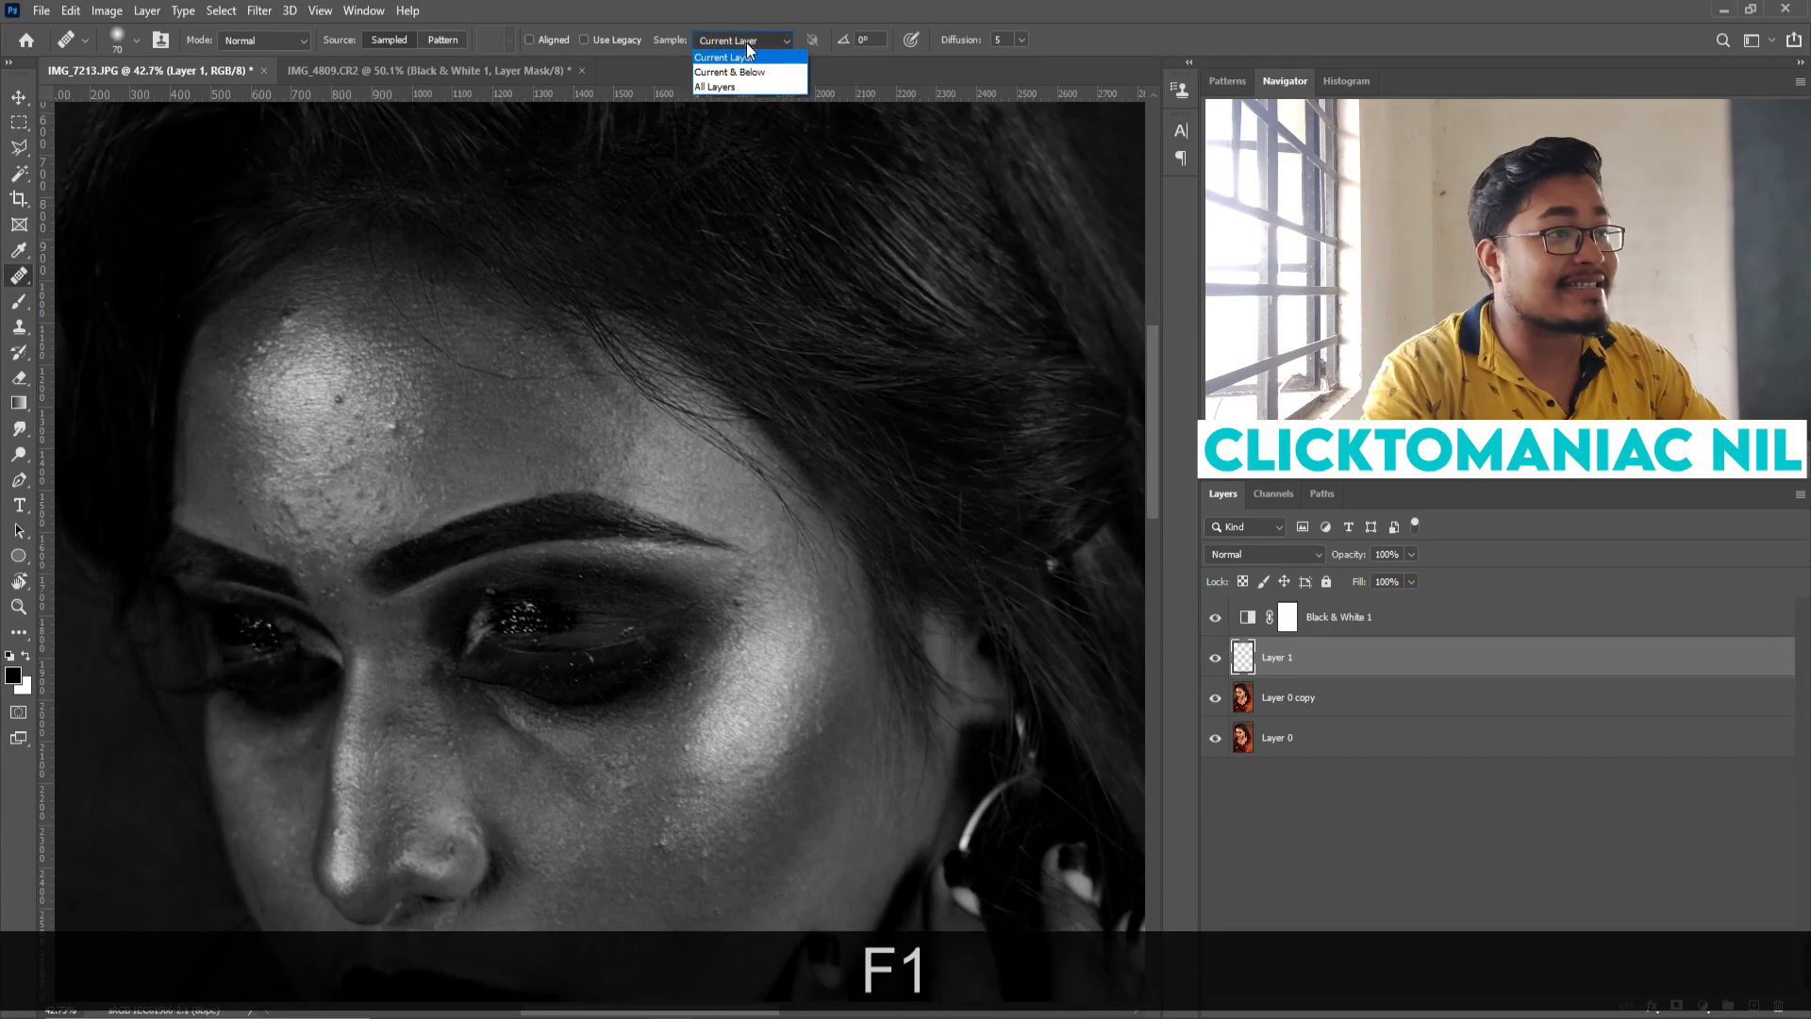
left_click(744, 73)
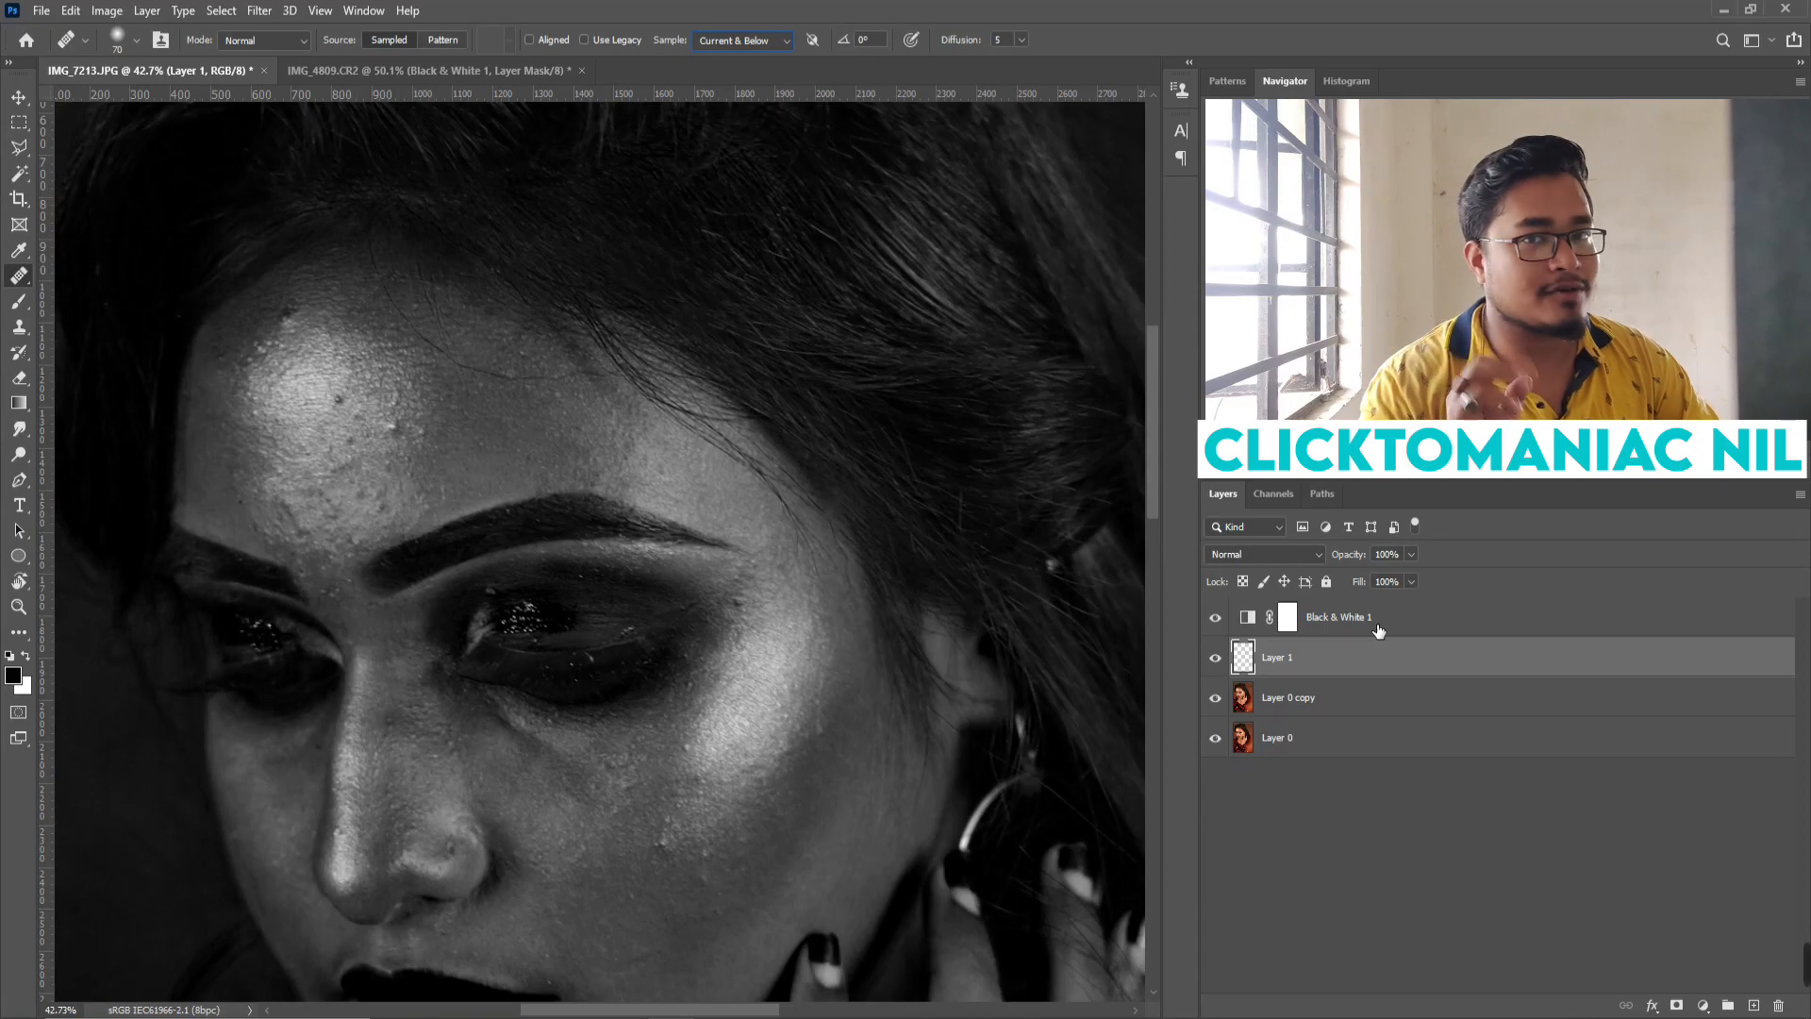
Enlarge the Healing Brush to 90 and heal the blemishes across the middle of the forehead from nearby clean skin.
key("alt")
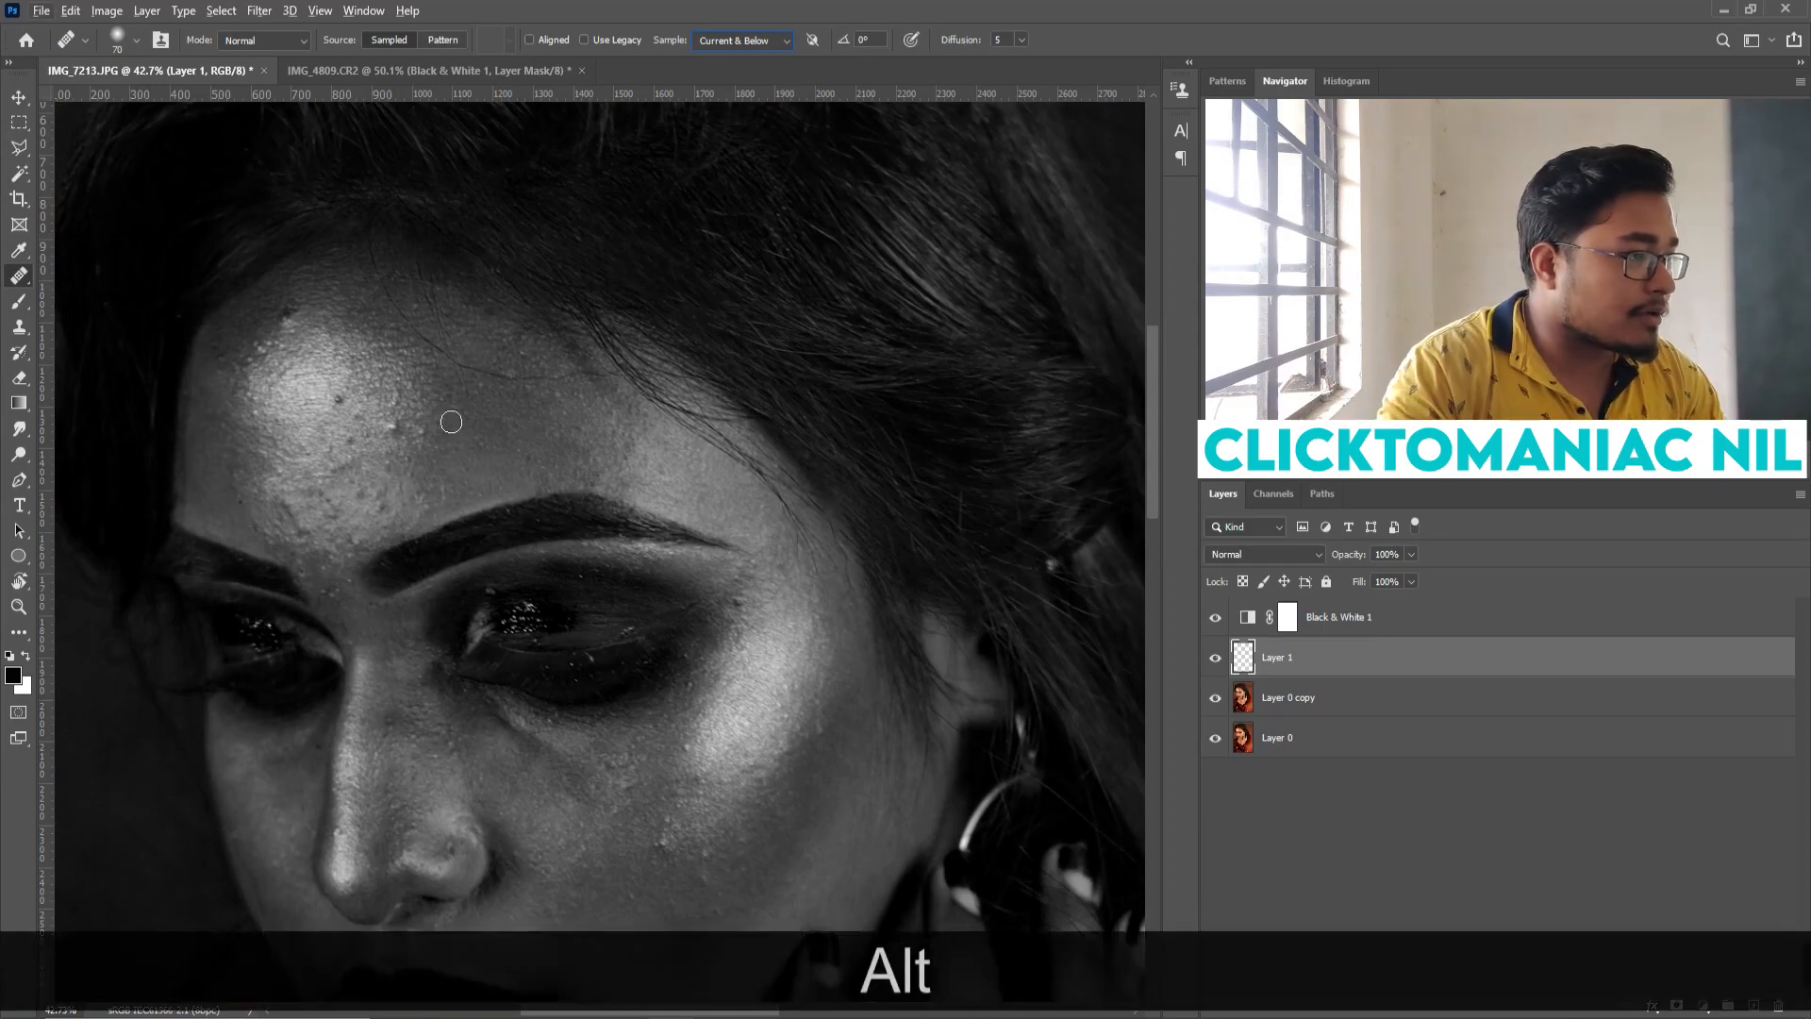
key("alt")
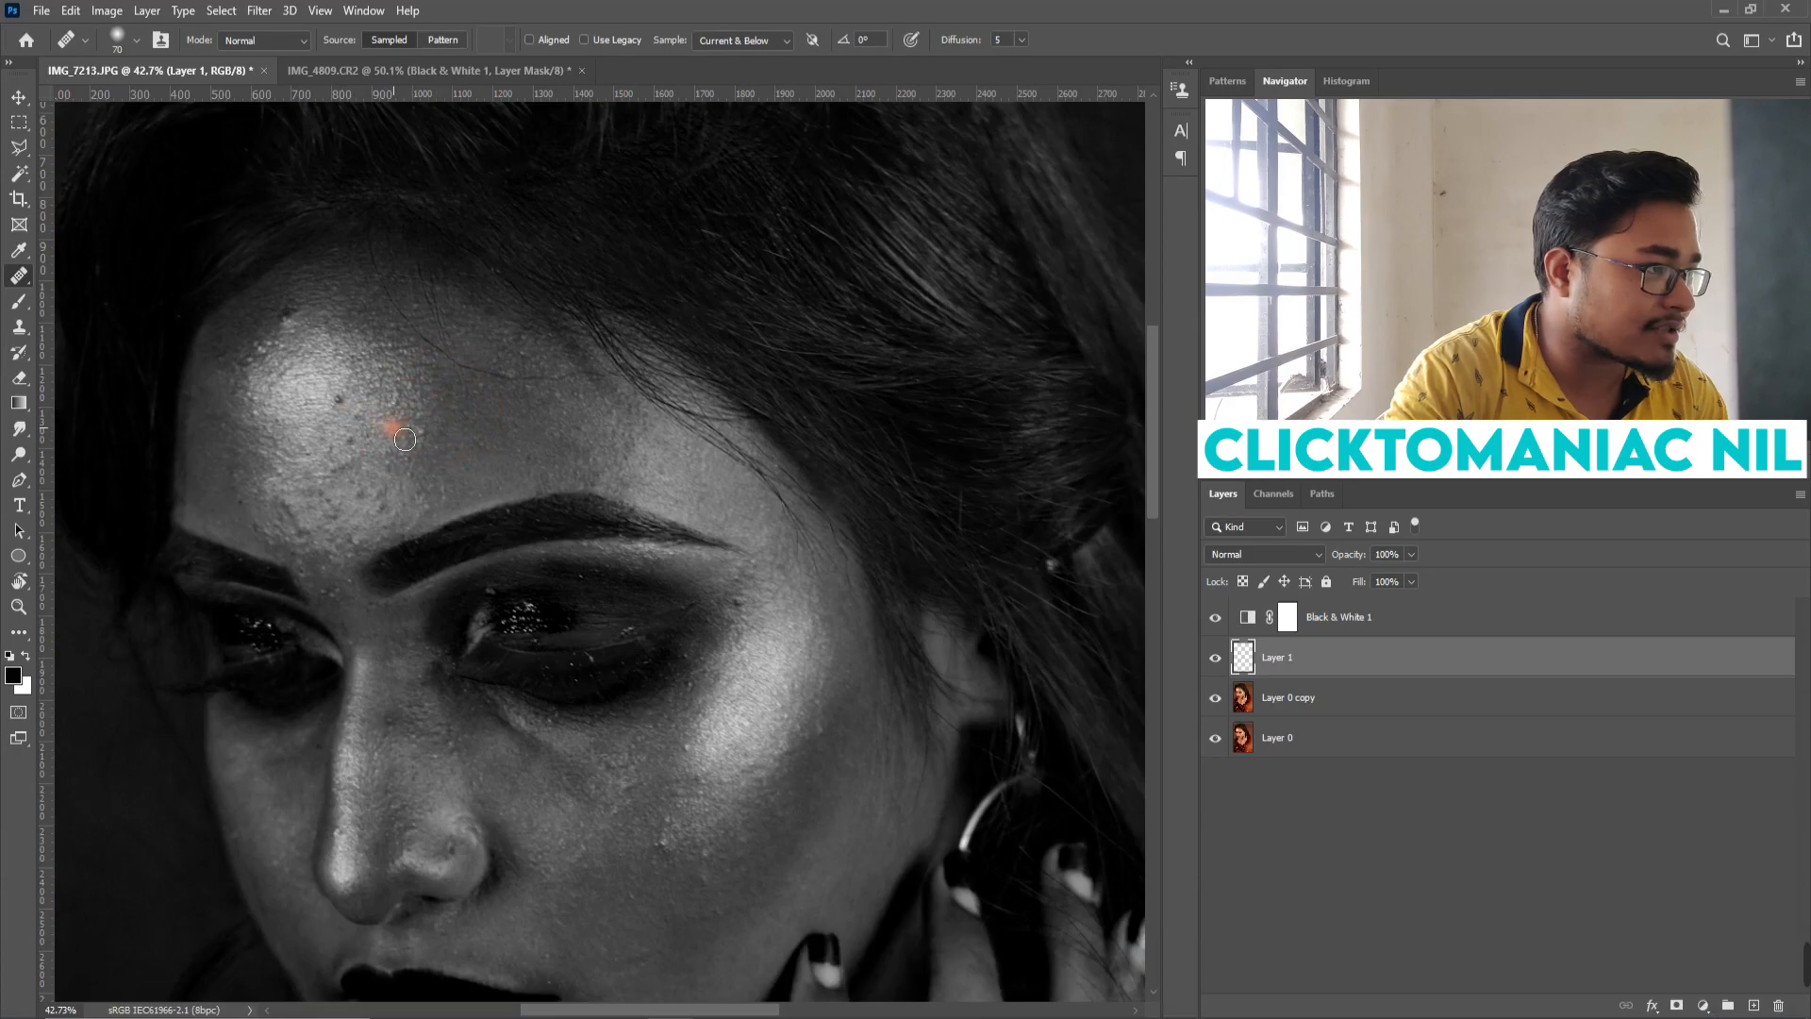
scroll(337, 440, "up", 3)
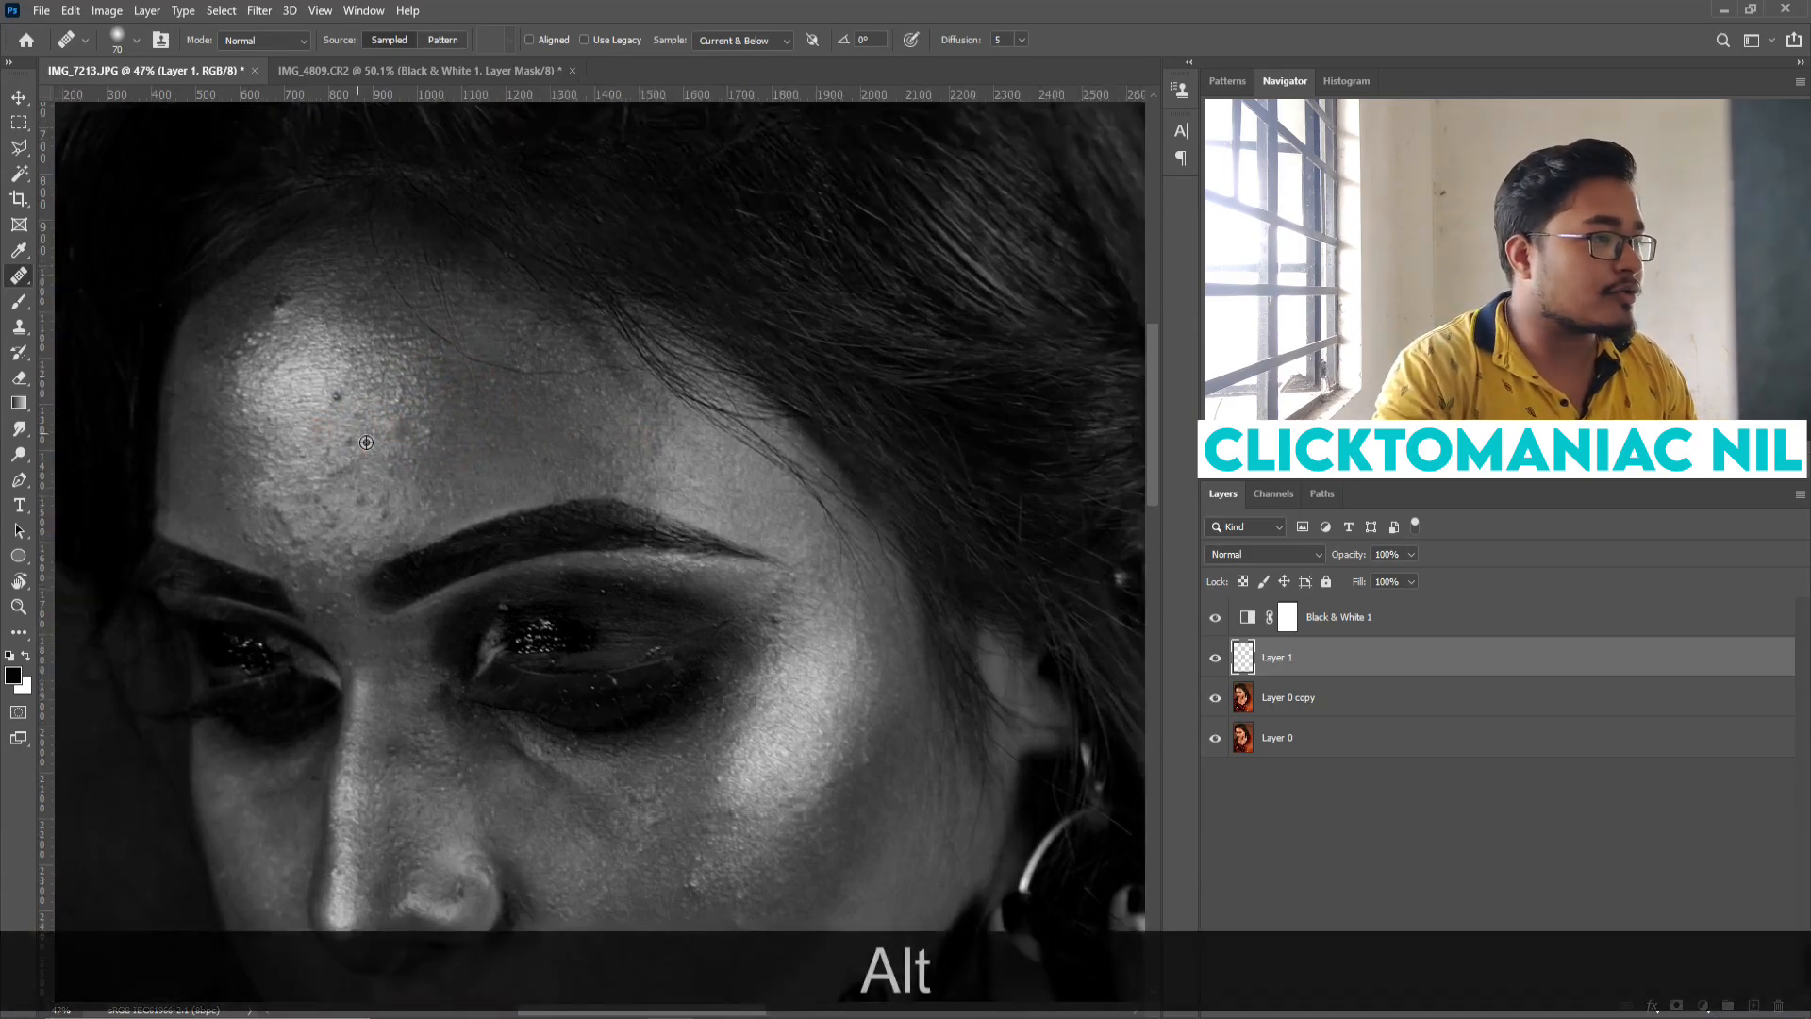
key("bracketright")
key("bracketright")
left_click(505, 436, "alt")
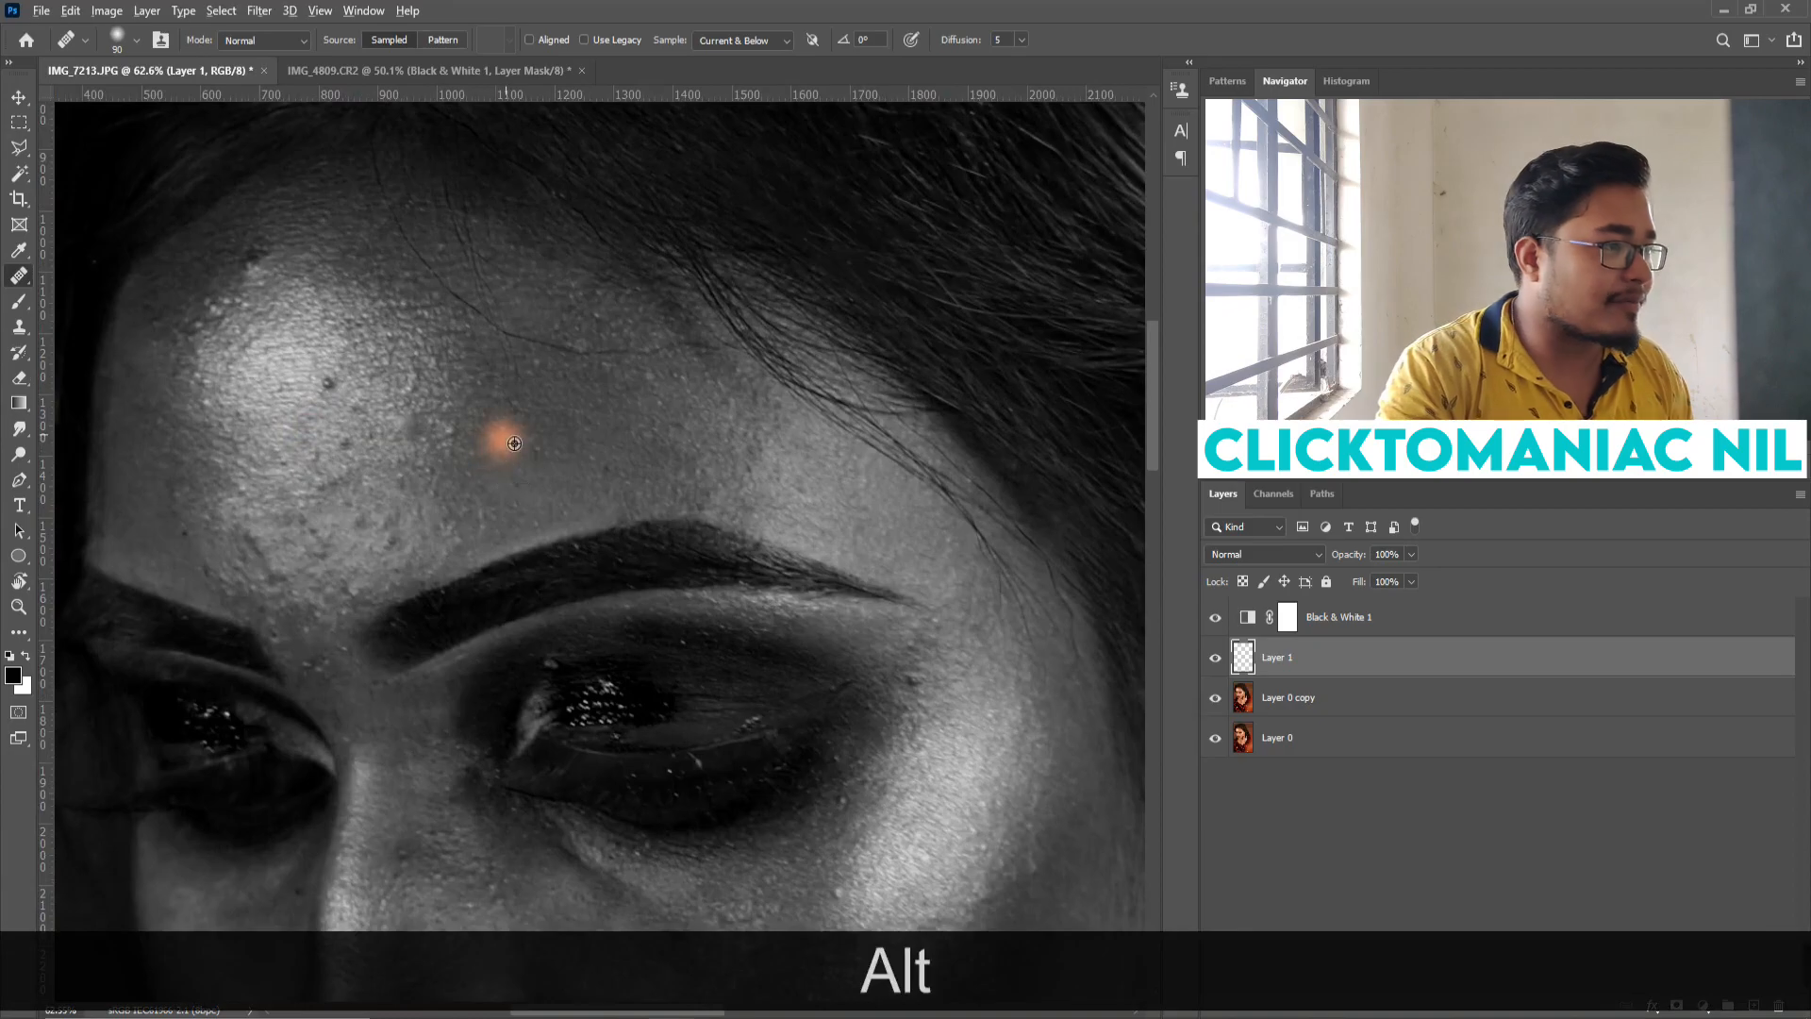
left_click(607, 405, "alt")
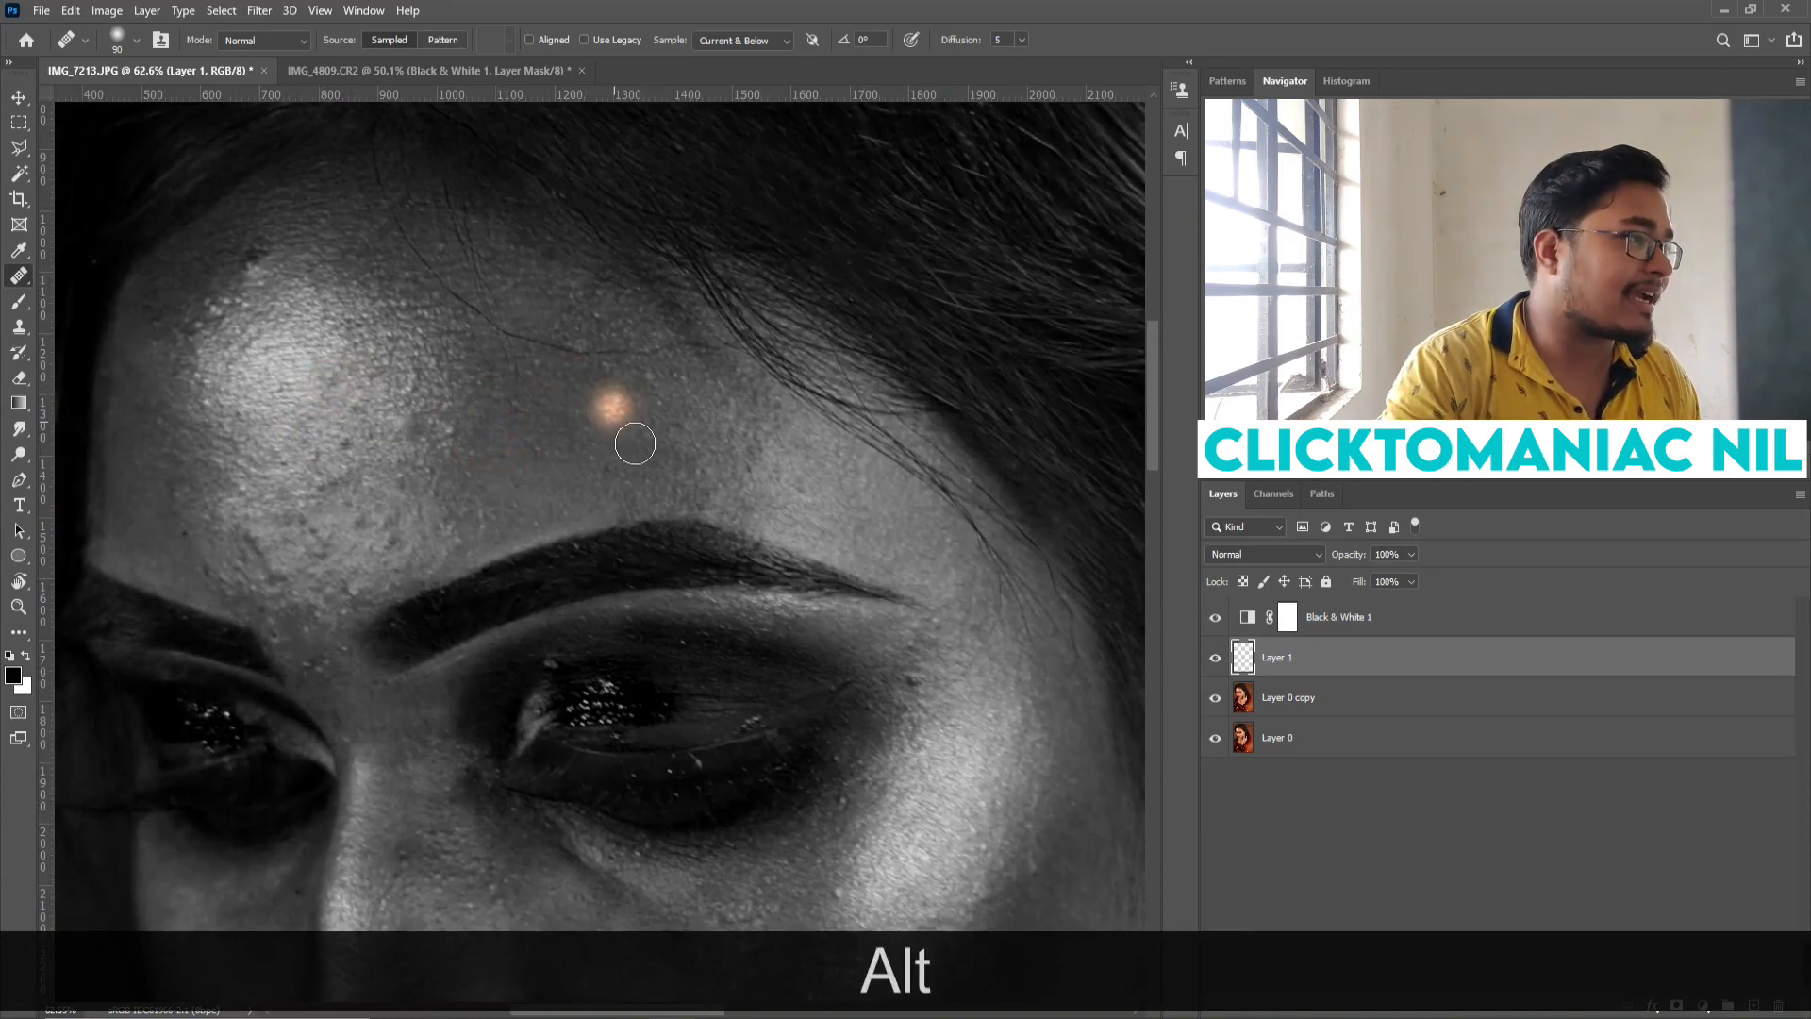
left_click(376, 376, "alt")
Heal the dark spots near the hairline and along the outer side of the forehead highlight.
left_click(311, 302, "alt")
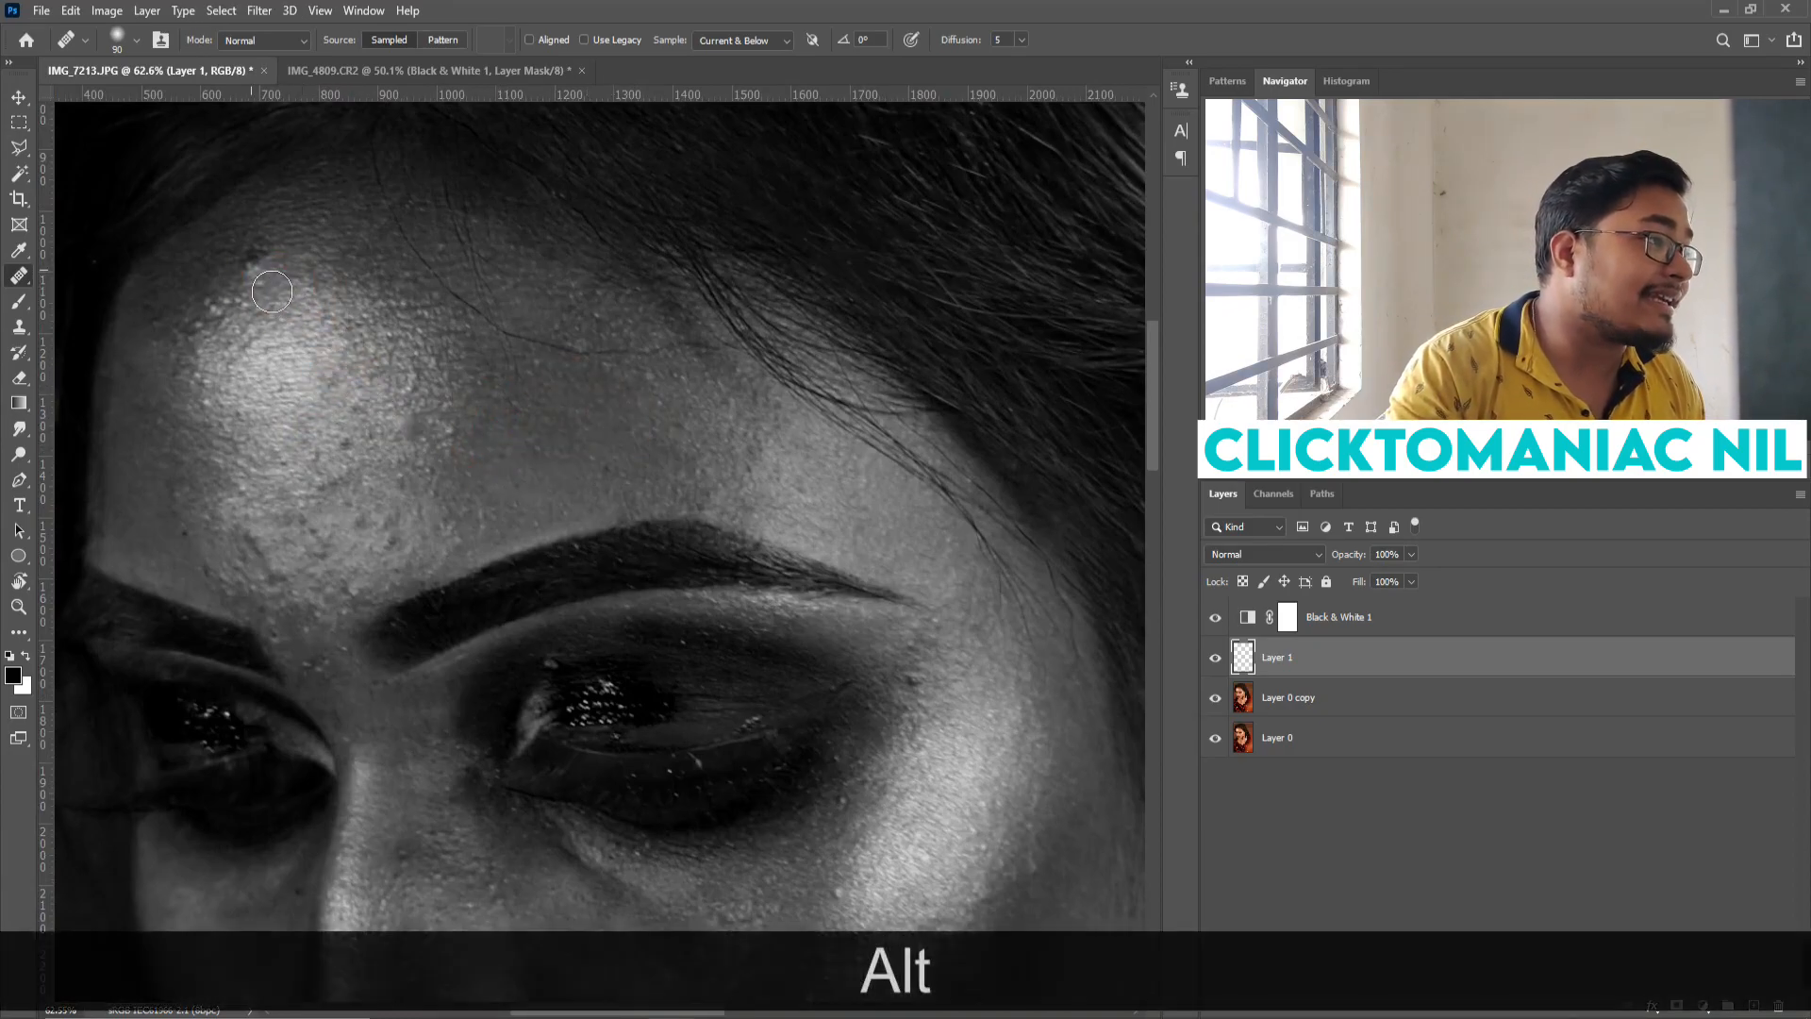
left_click(253, 272, "alt")
left_click(363, 291, "alt")
left_click(316, 351, "alt")
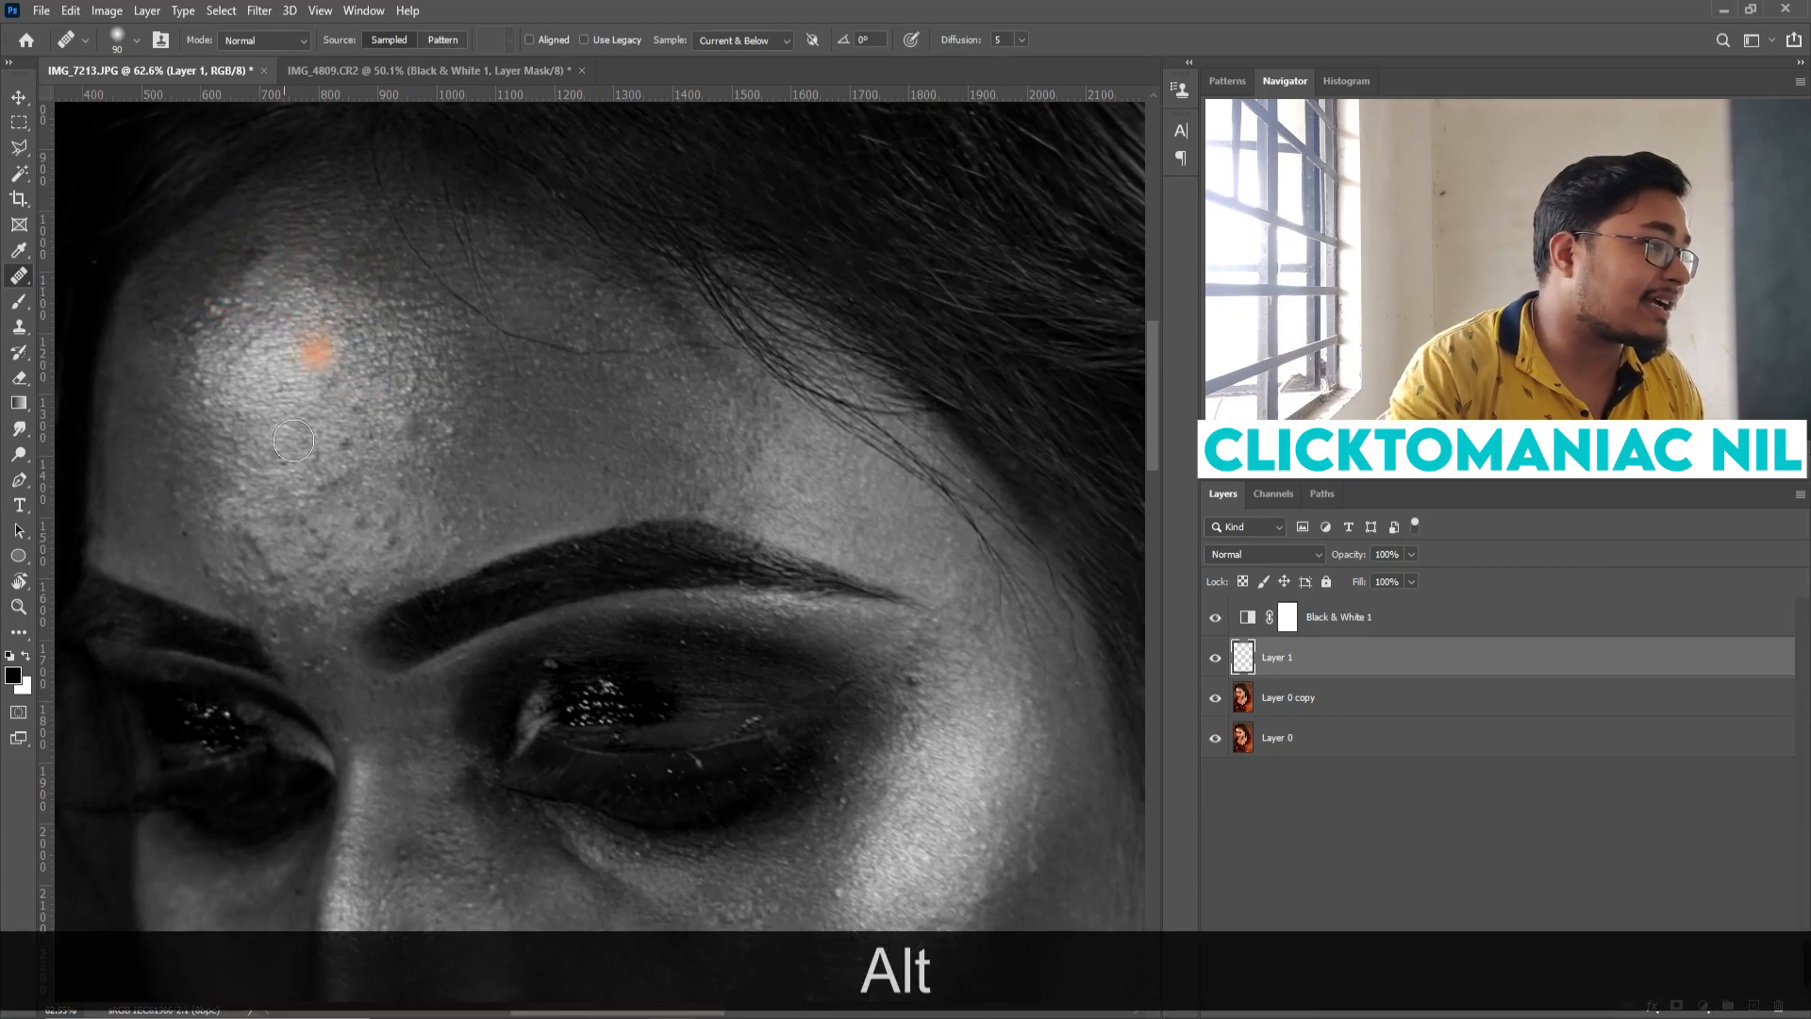
left_click(221, 481, "alt")
left_click(240, 532, "alt")
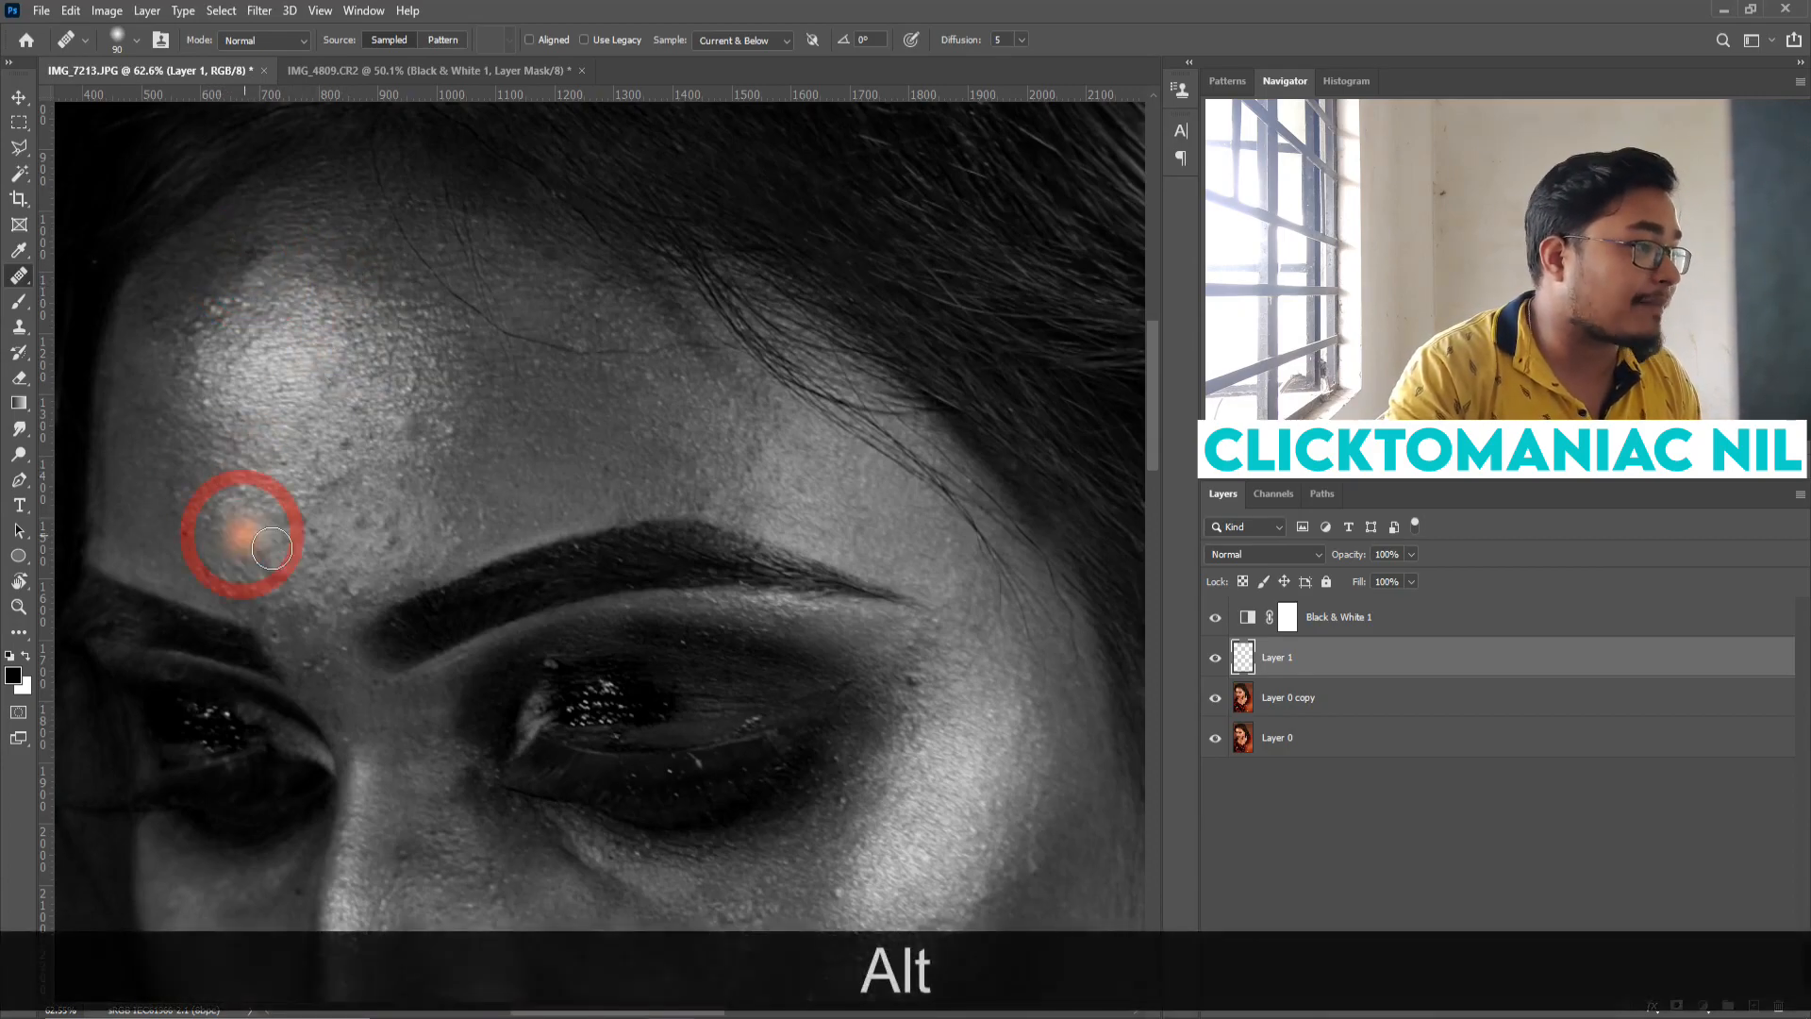
Heal the cluster of blemishes in the lower part of the forehead highlight, sampling adjacent skin.
left_click(275, 439, "alt")
left_click(319, 487, "alt")
left_click(328, 453)
left_click(305, 416, "alt")
left_click(340, 449)
left_click(342, 449)
left_click(435, 470, "alt")
left_click(405, 474)
Sample the lower forehead skin and heal the spots beside the outer corner of the eye.
key("space")
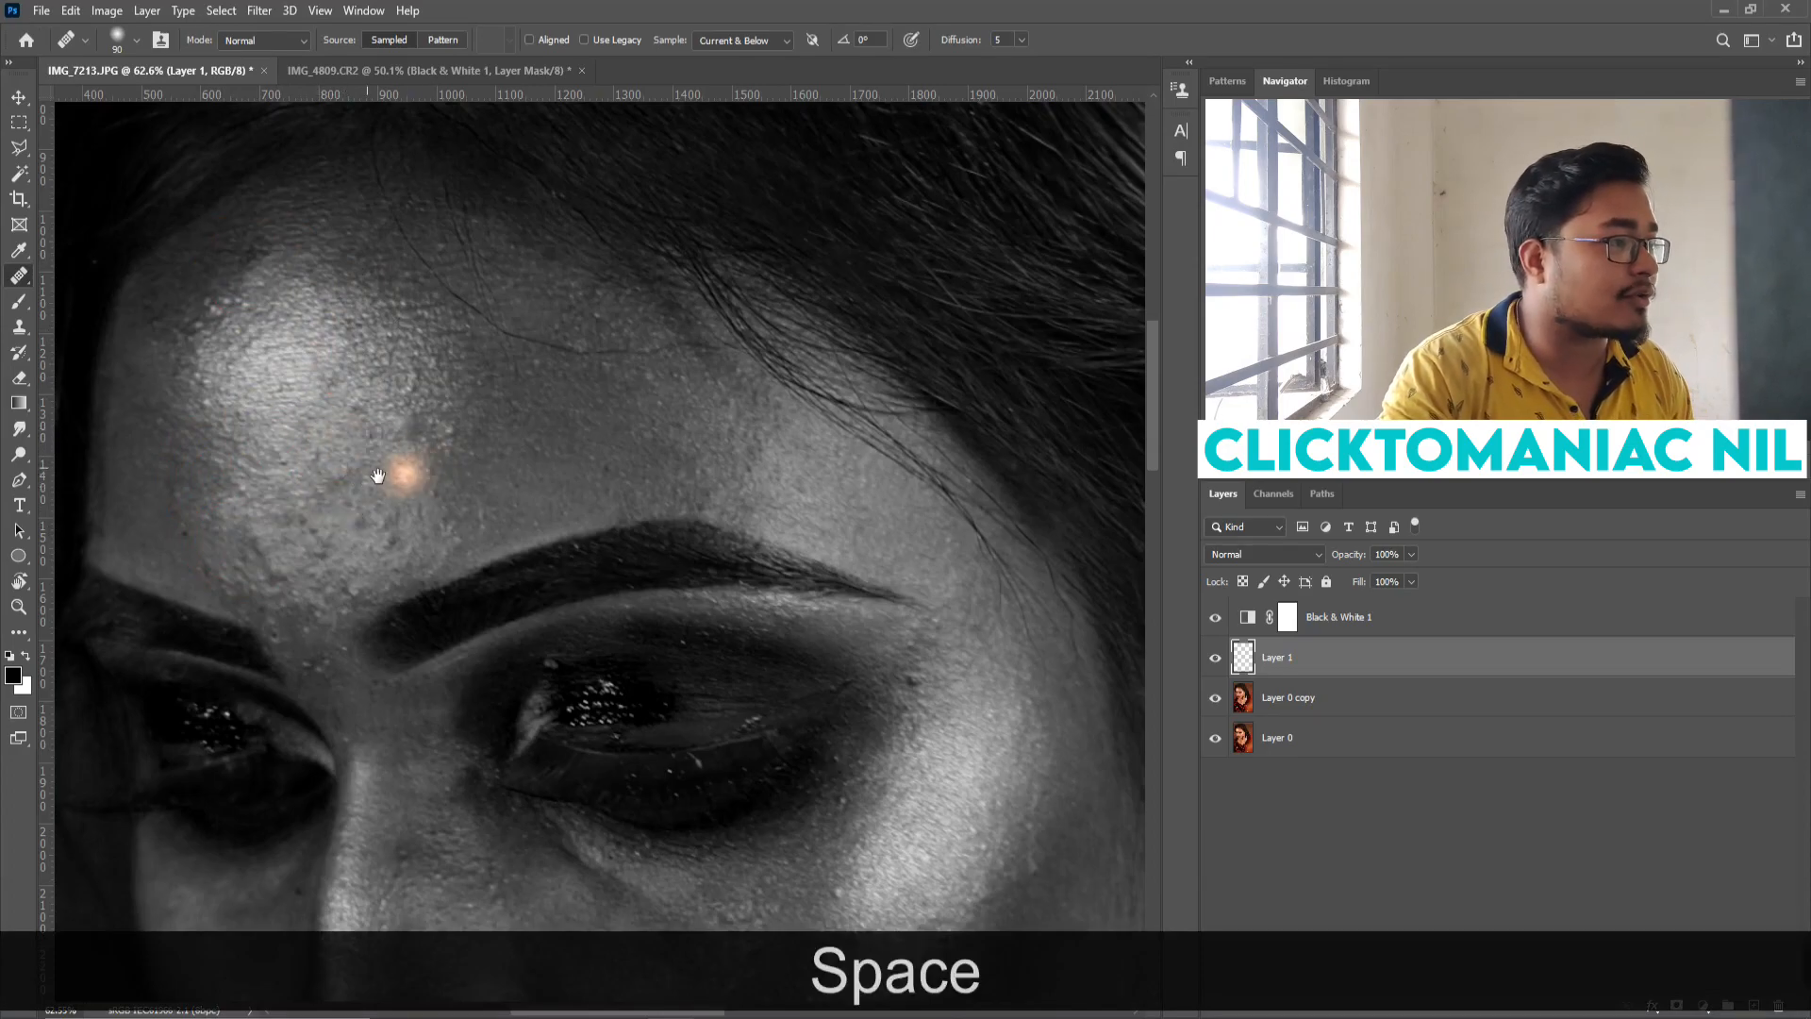
left_click_drag(377, 475, 433, 405)
left_click(368, 499, "alt")
key("space")
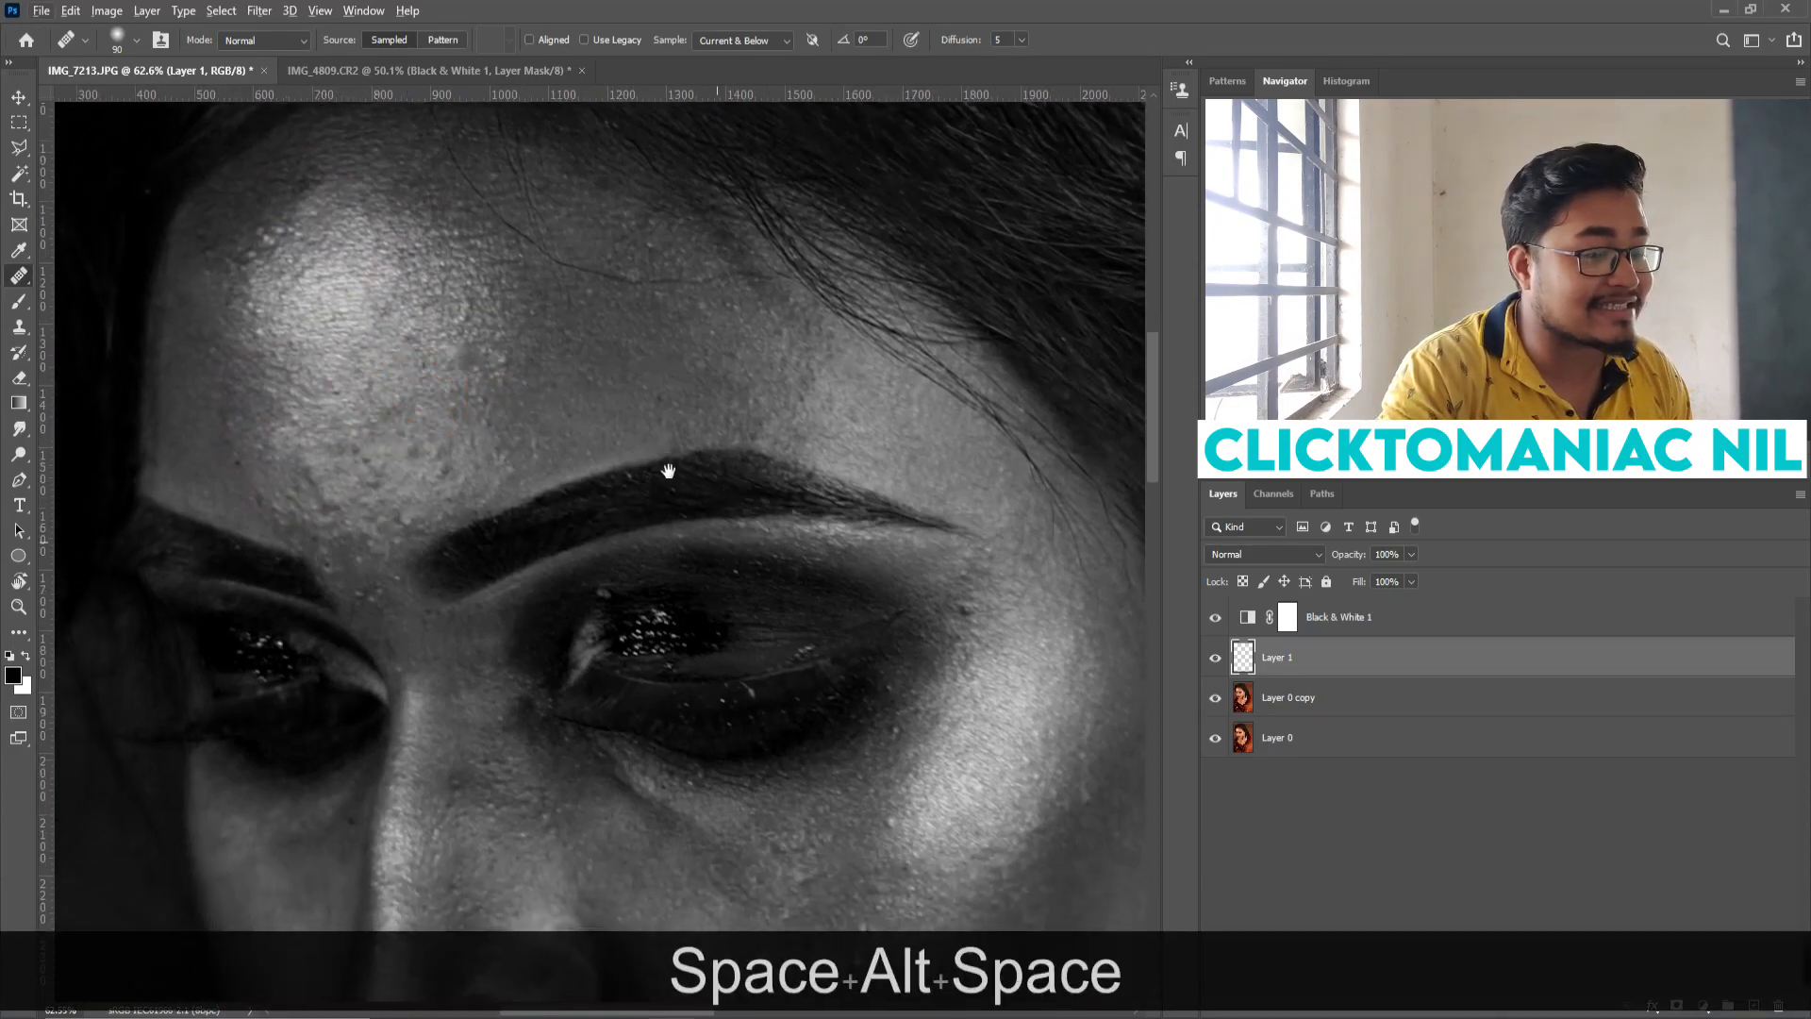
left_click_drag(725, 549, 584, 410)
left_click(896, 509)
left_click(948, 533)
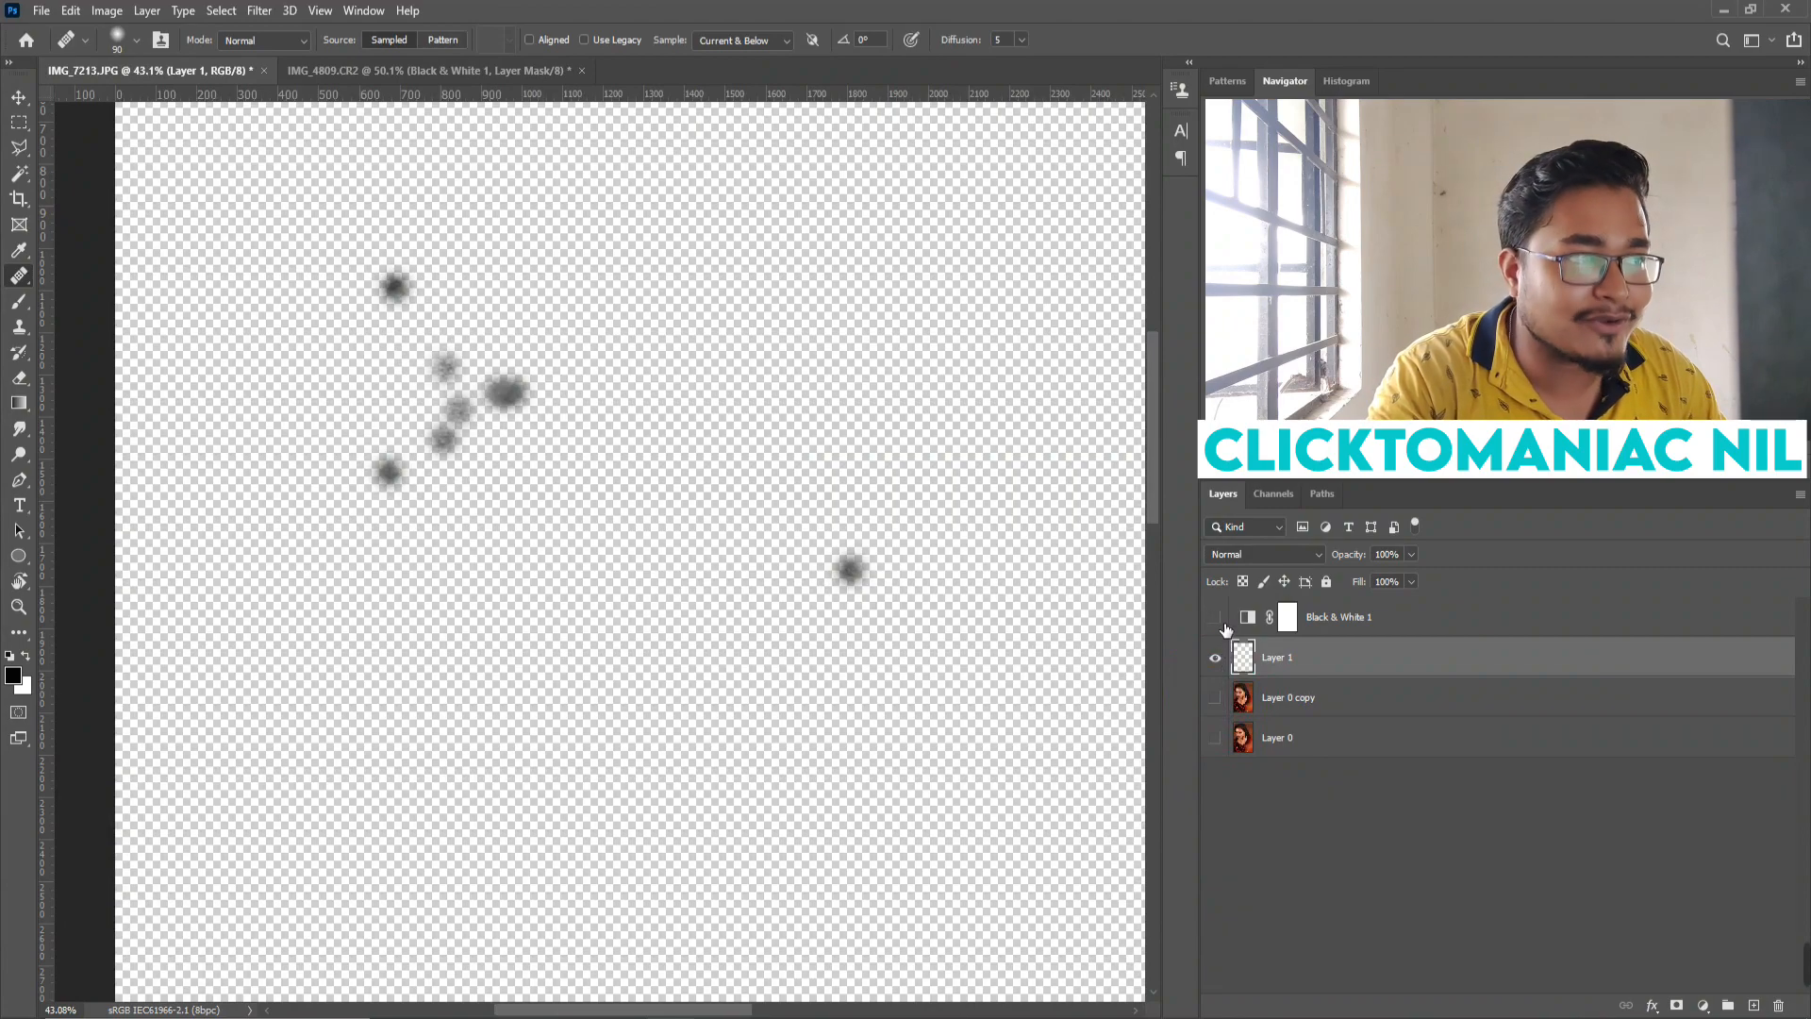
Hide the Black & White layer to inspect Layer 1's healed patches in colour, and show Layer 0 copy and Black & White again.
left_click(1215, 618)
key("F1")
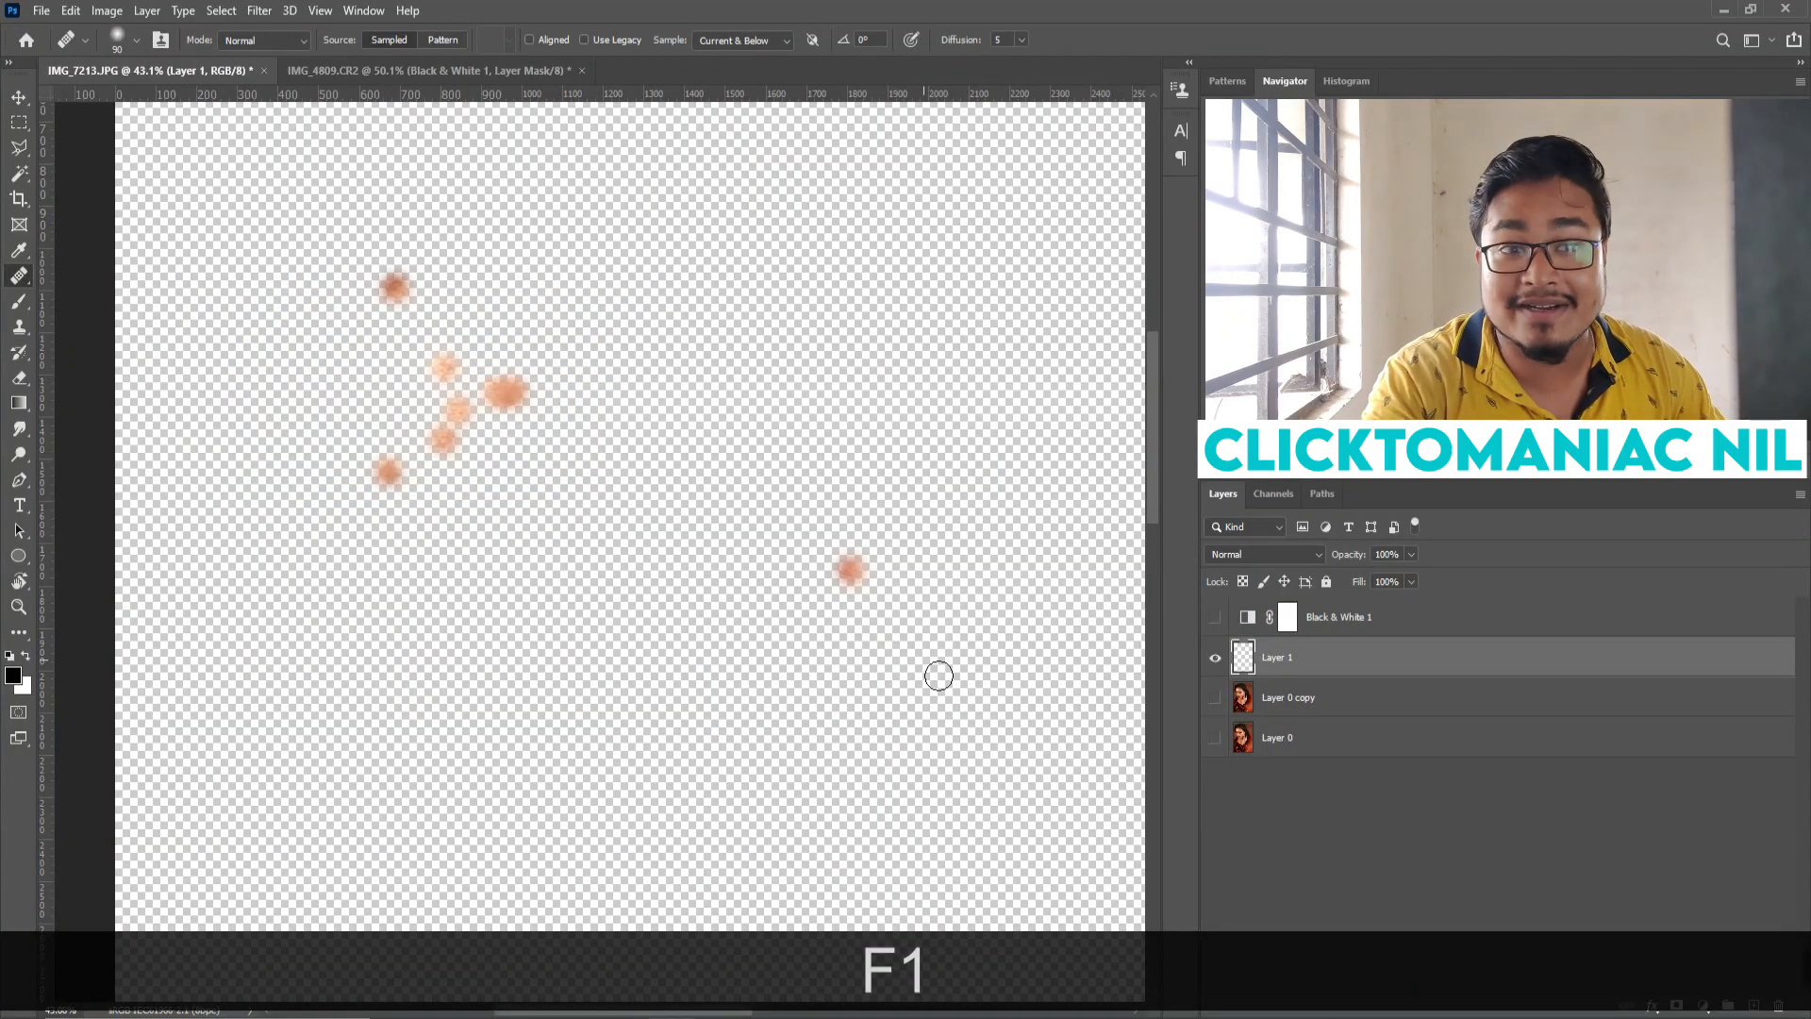
left_click(1215, 698)
left_click(1216, 618)
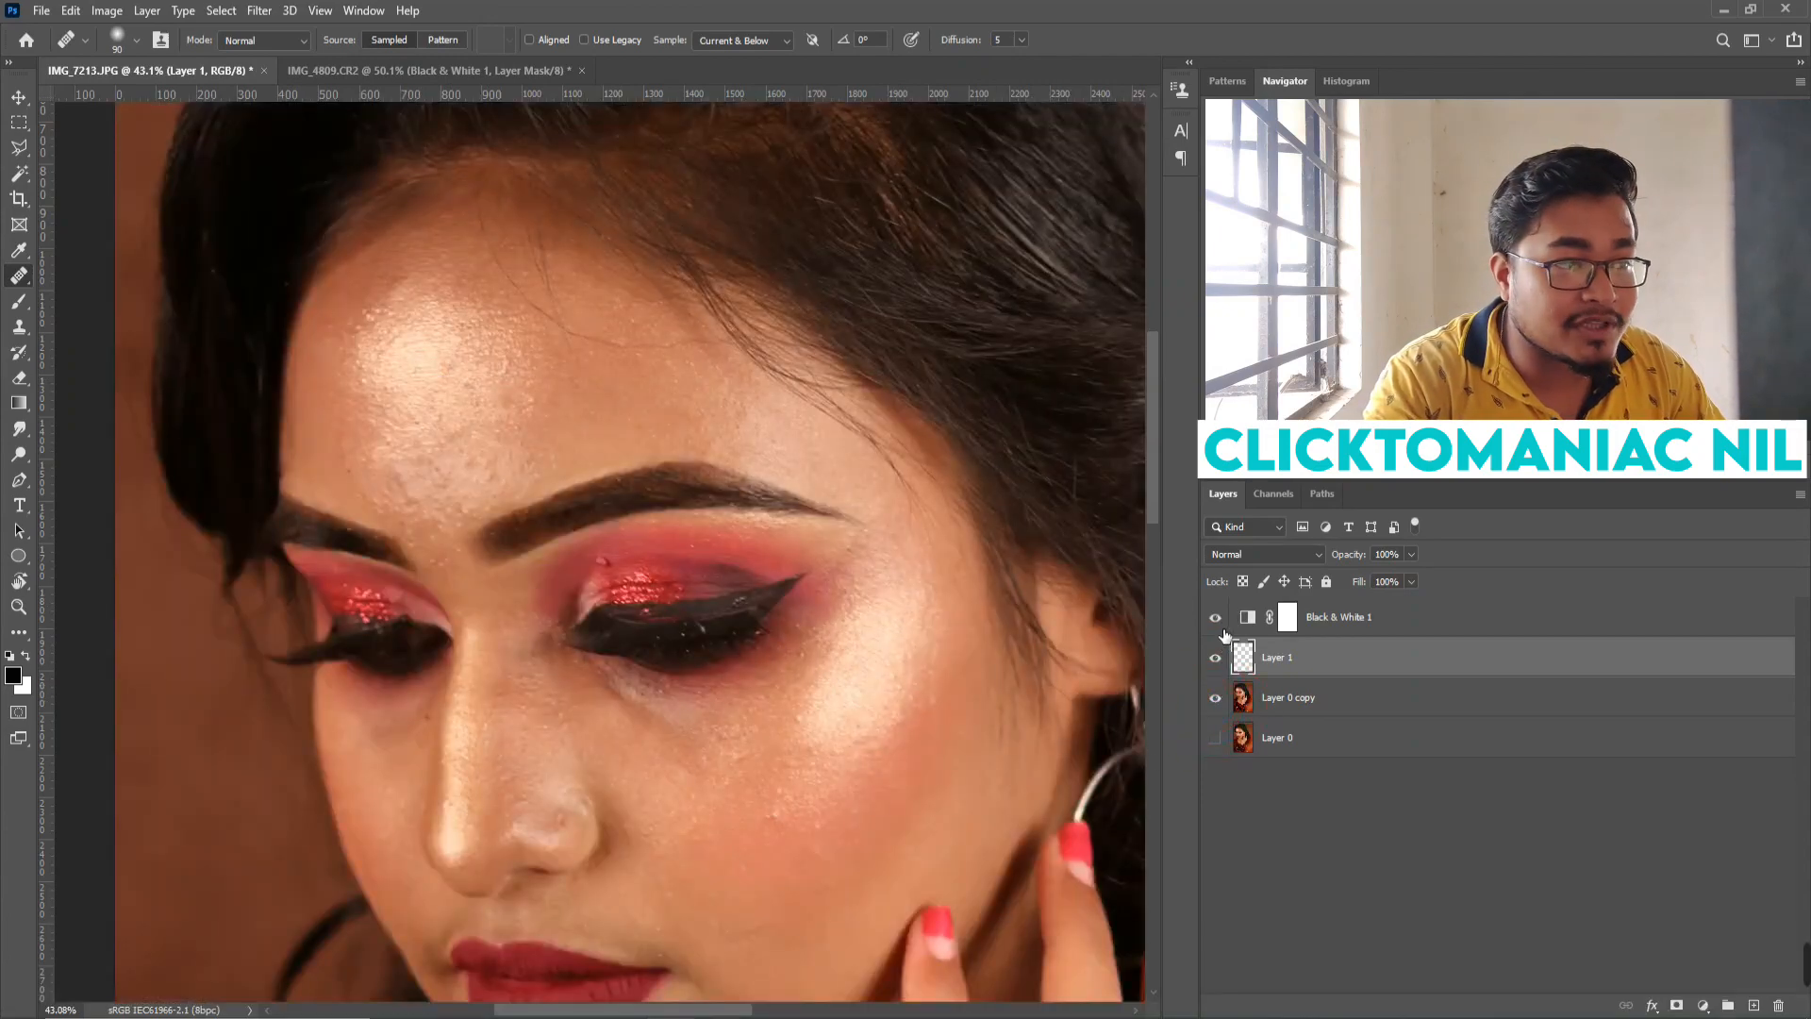
Sample the dark hair beside the temple and apply the Healing Brush to the hair above the ear.
key("space")
left_click_drag(922, 542, 828, 525)
key("alt")
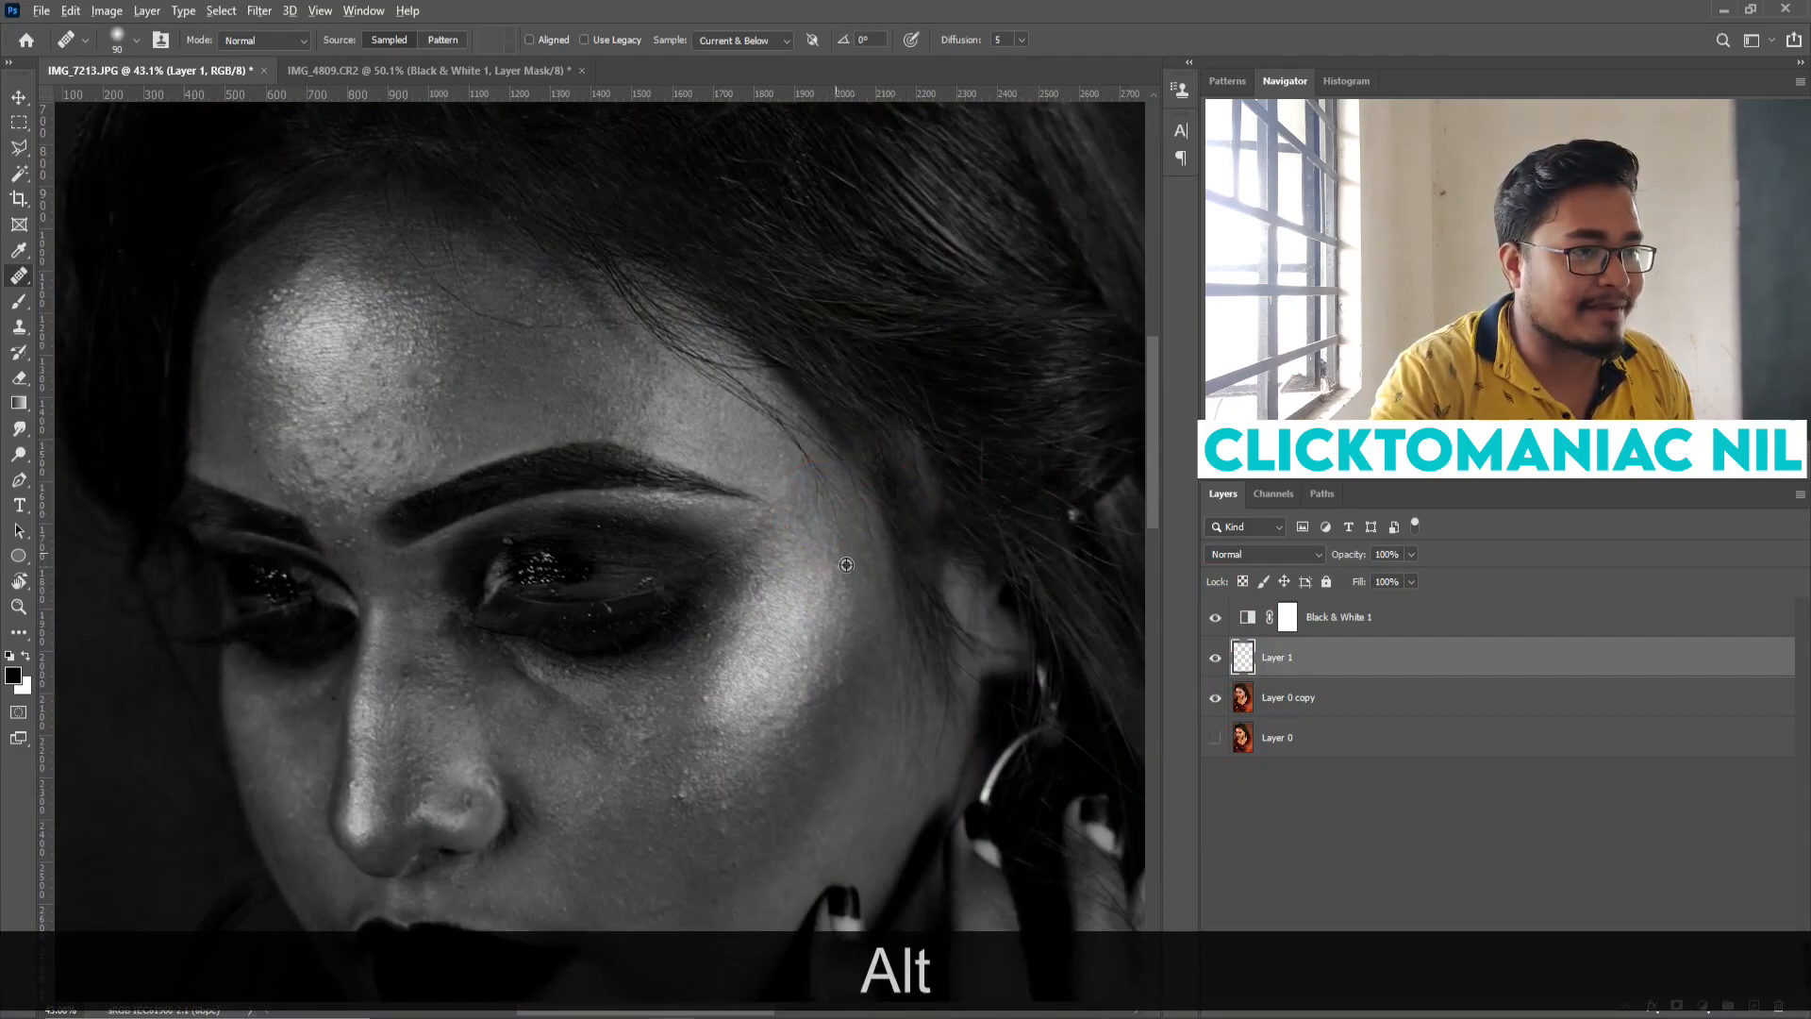
left_click(929, 427, "alt")
left_click(1022, 623)
key("F1")
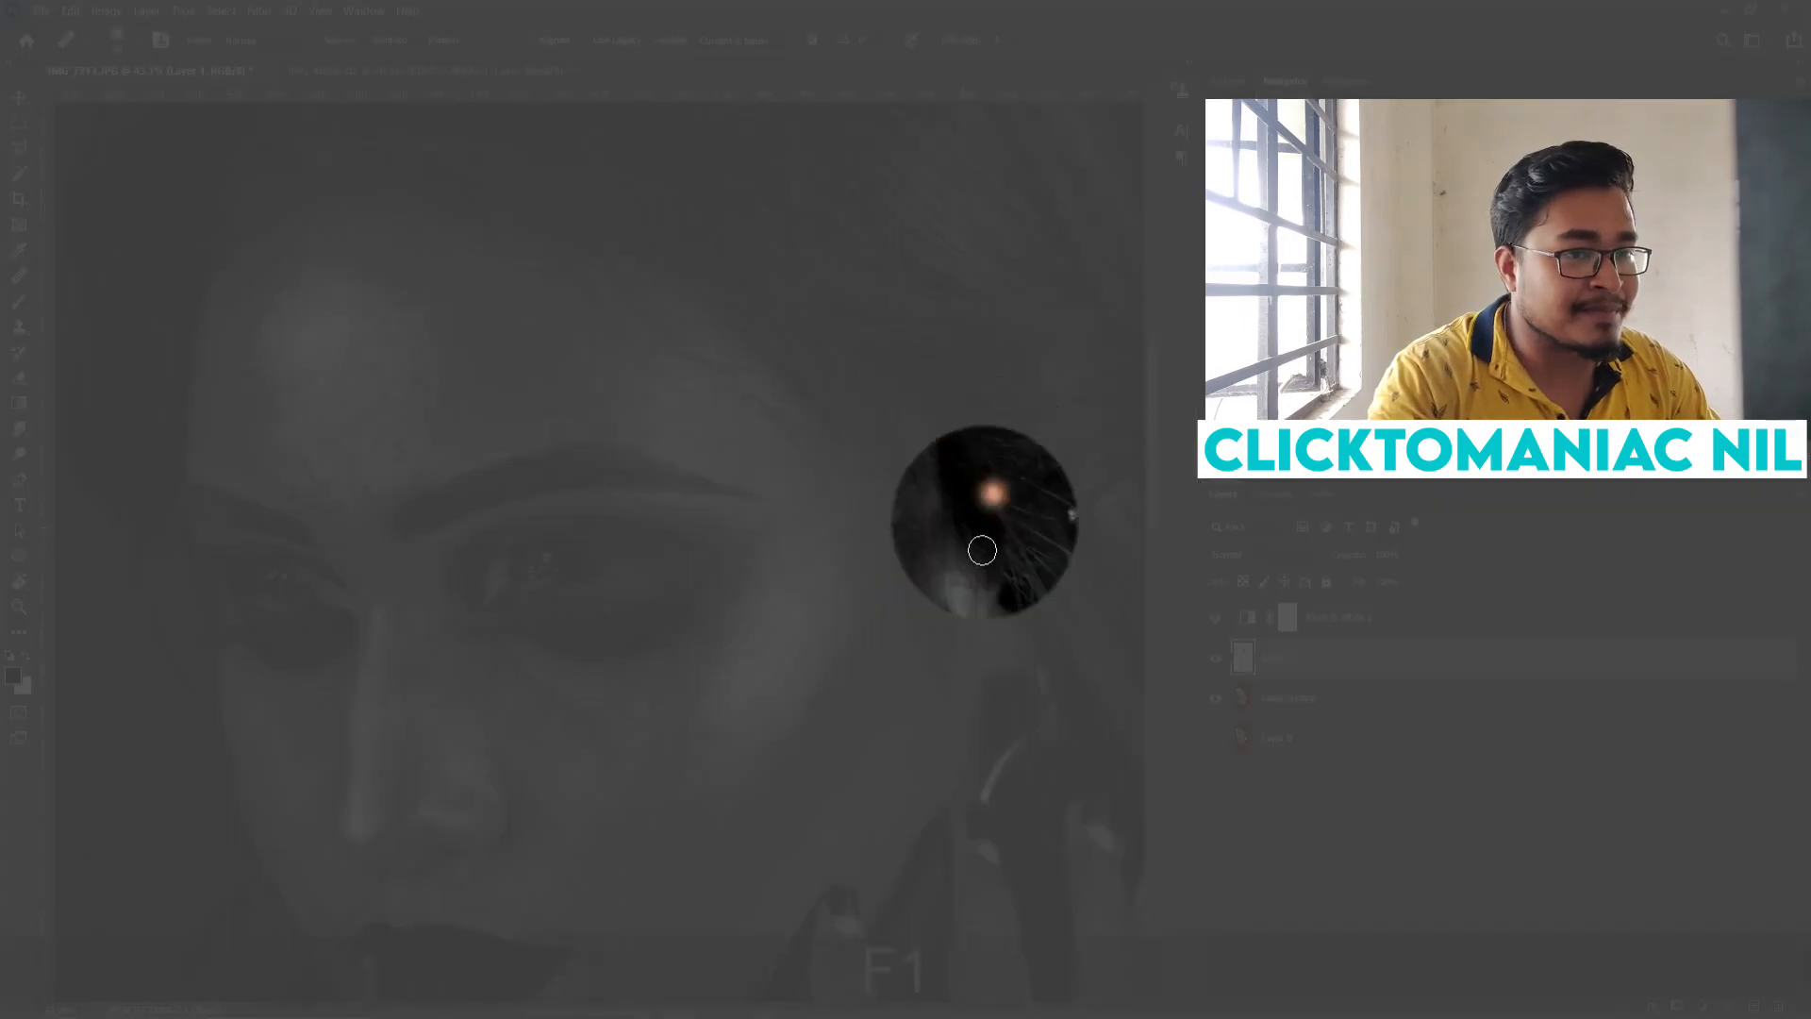
Hide Black & White 1 and Layer 0 copy, and erase the large temple and hair patches from Layer 1.
key("F1")
left_click(1215, 619)
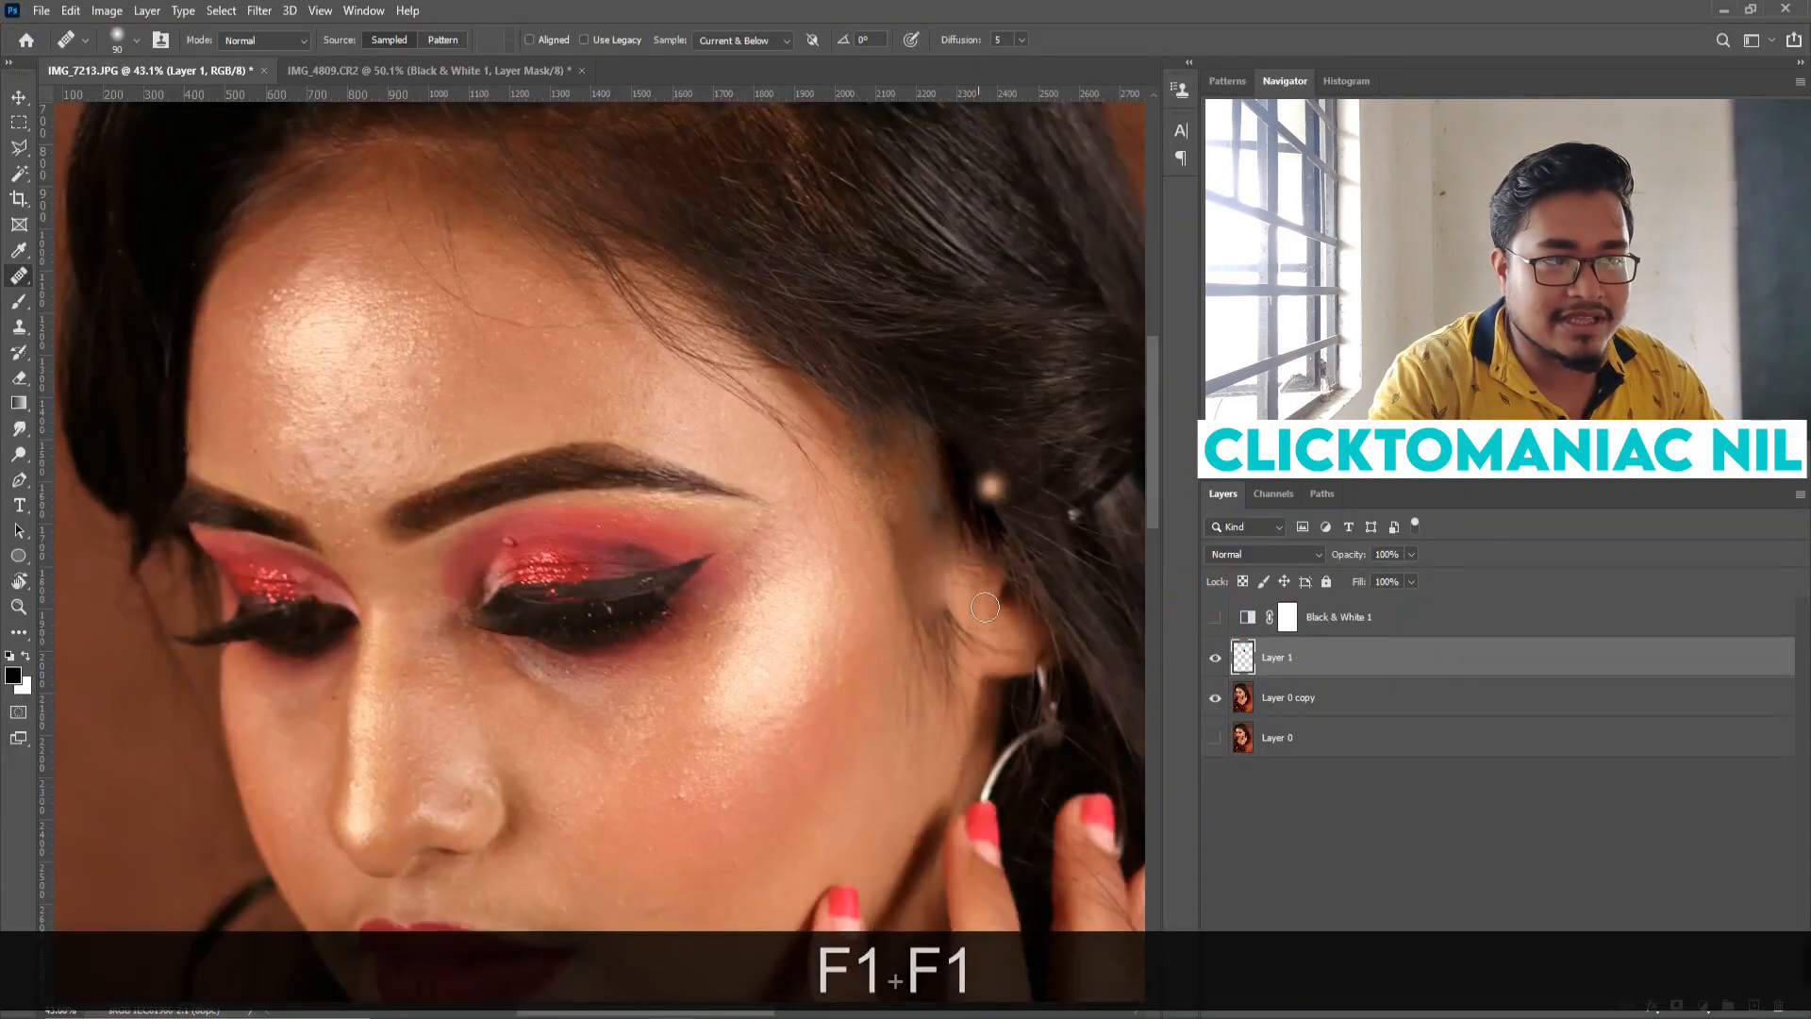
left_click(1216, 699)
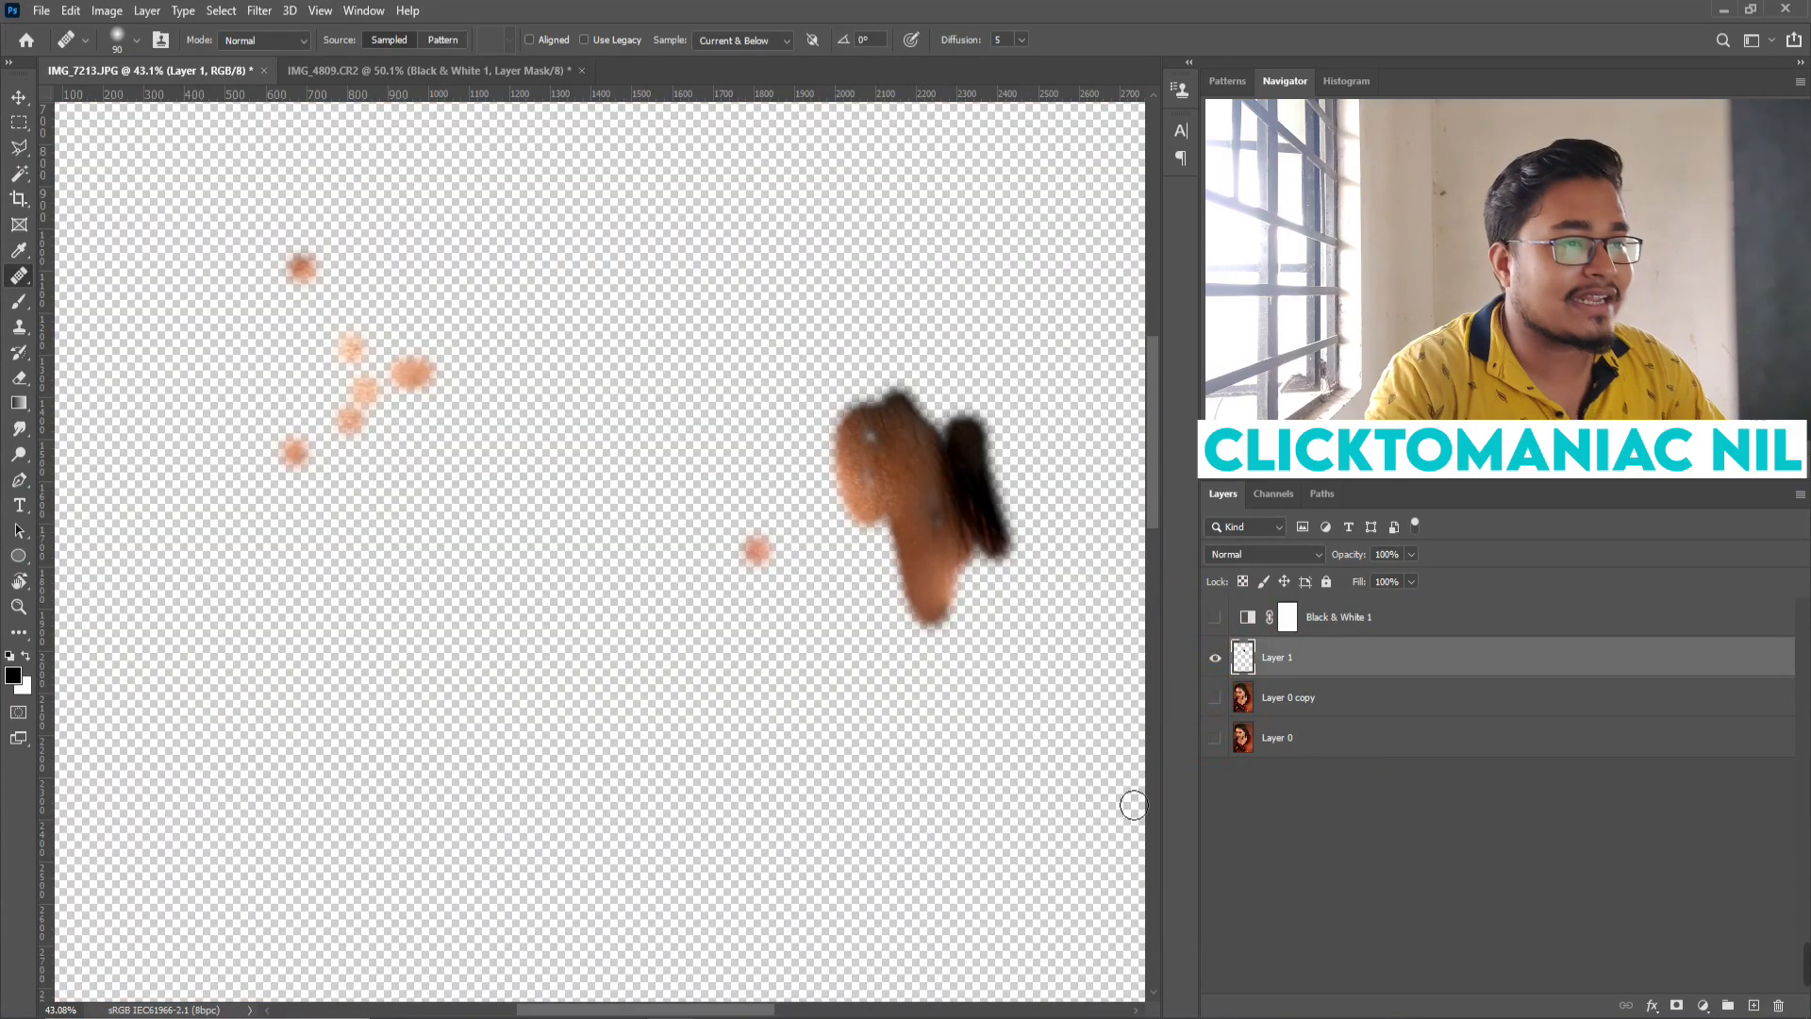
left_click(19, 377)
mouse_move(906, 453)
left_mouse_down()
mouse_move(990, 525)
mouse_move(1038, 659)
mouse_move(1014, 524)
left_mouse_up()
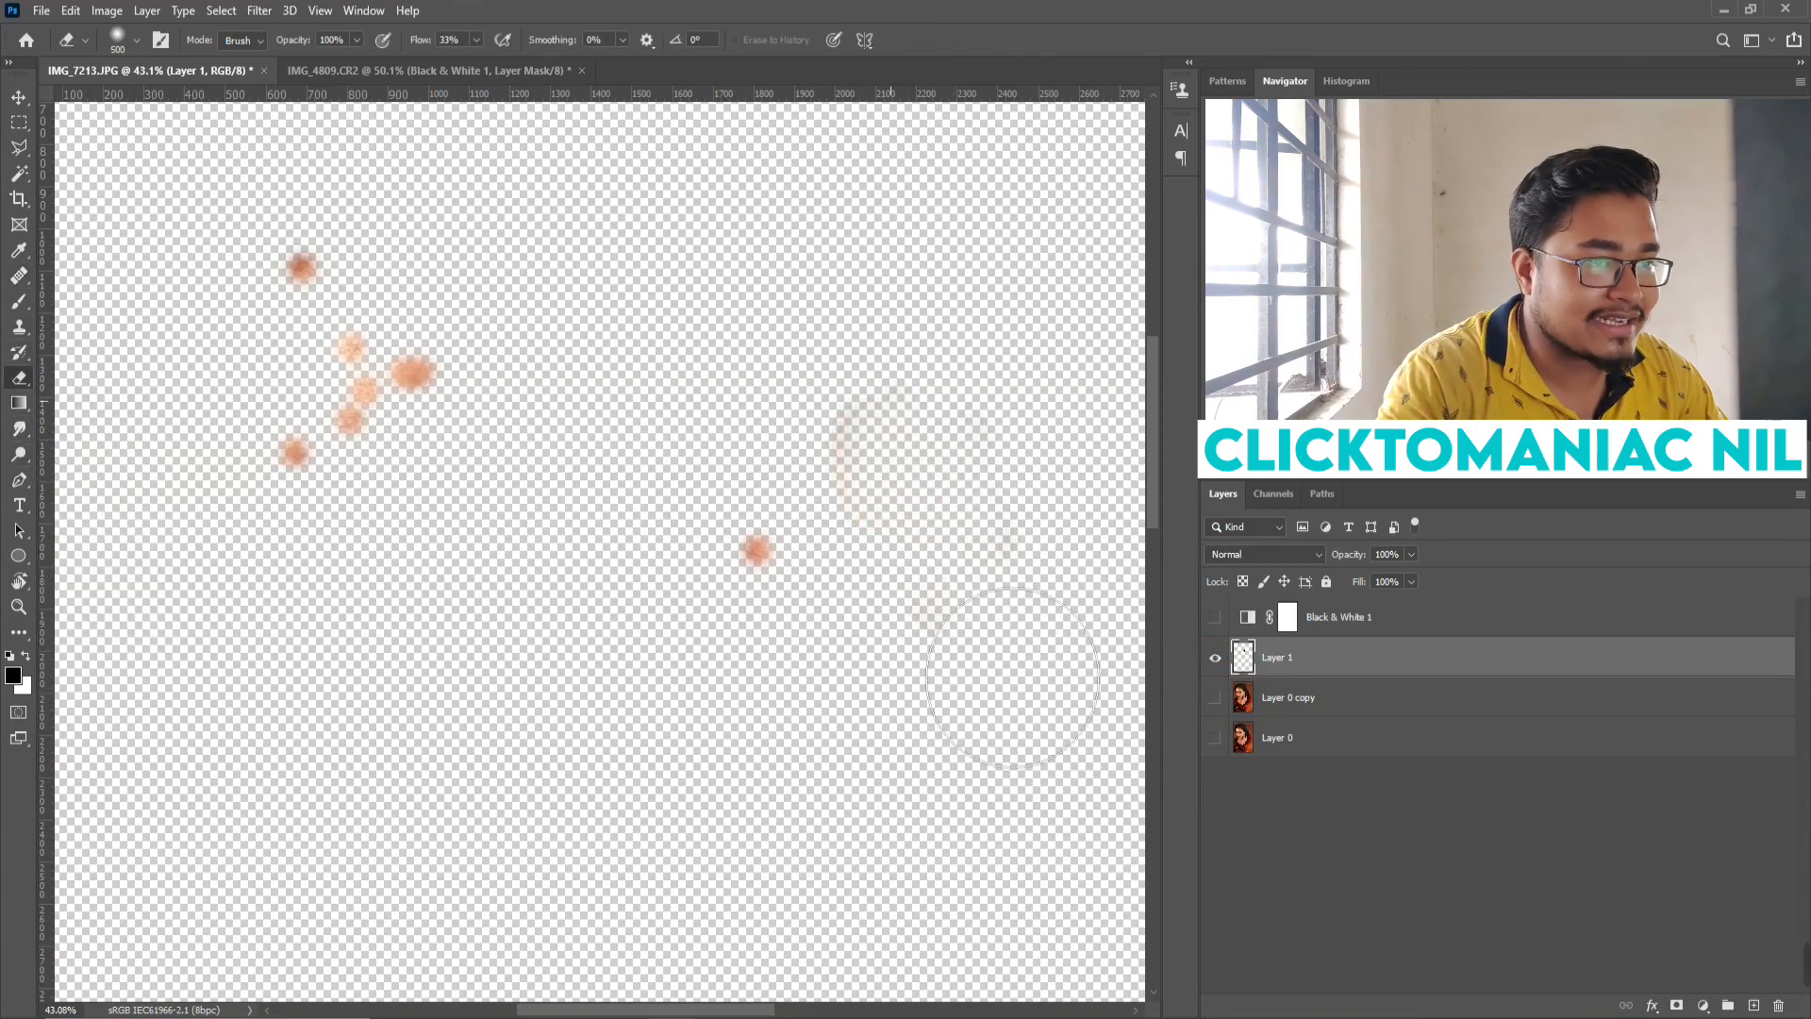
left_click(921, 493)
Show Layer 0 copy again, check the portrait in colour, and turn Black & White 1 back on.
left_click(1215, 698)
left_click(1216, 619)
left_click(1216, 619)
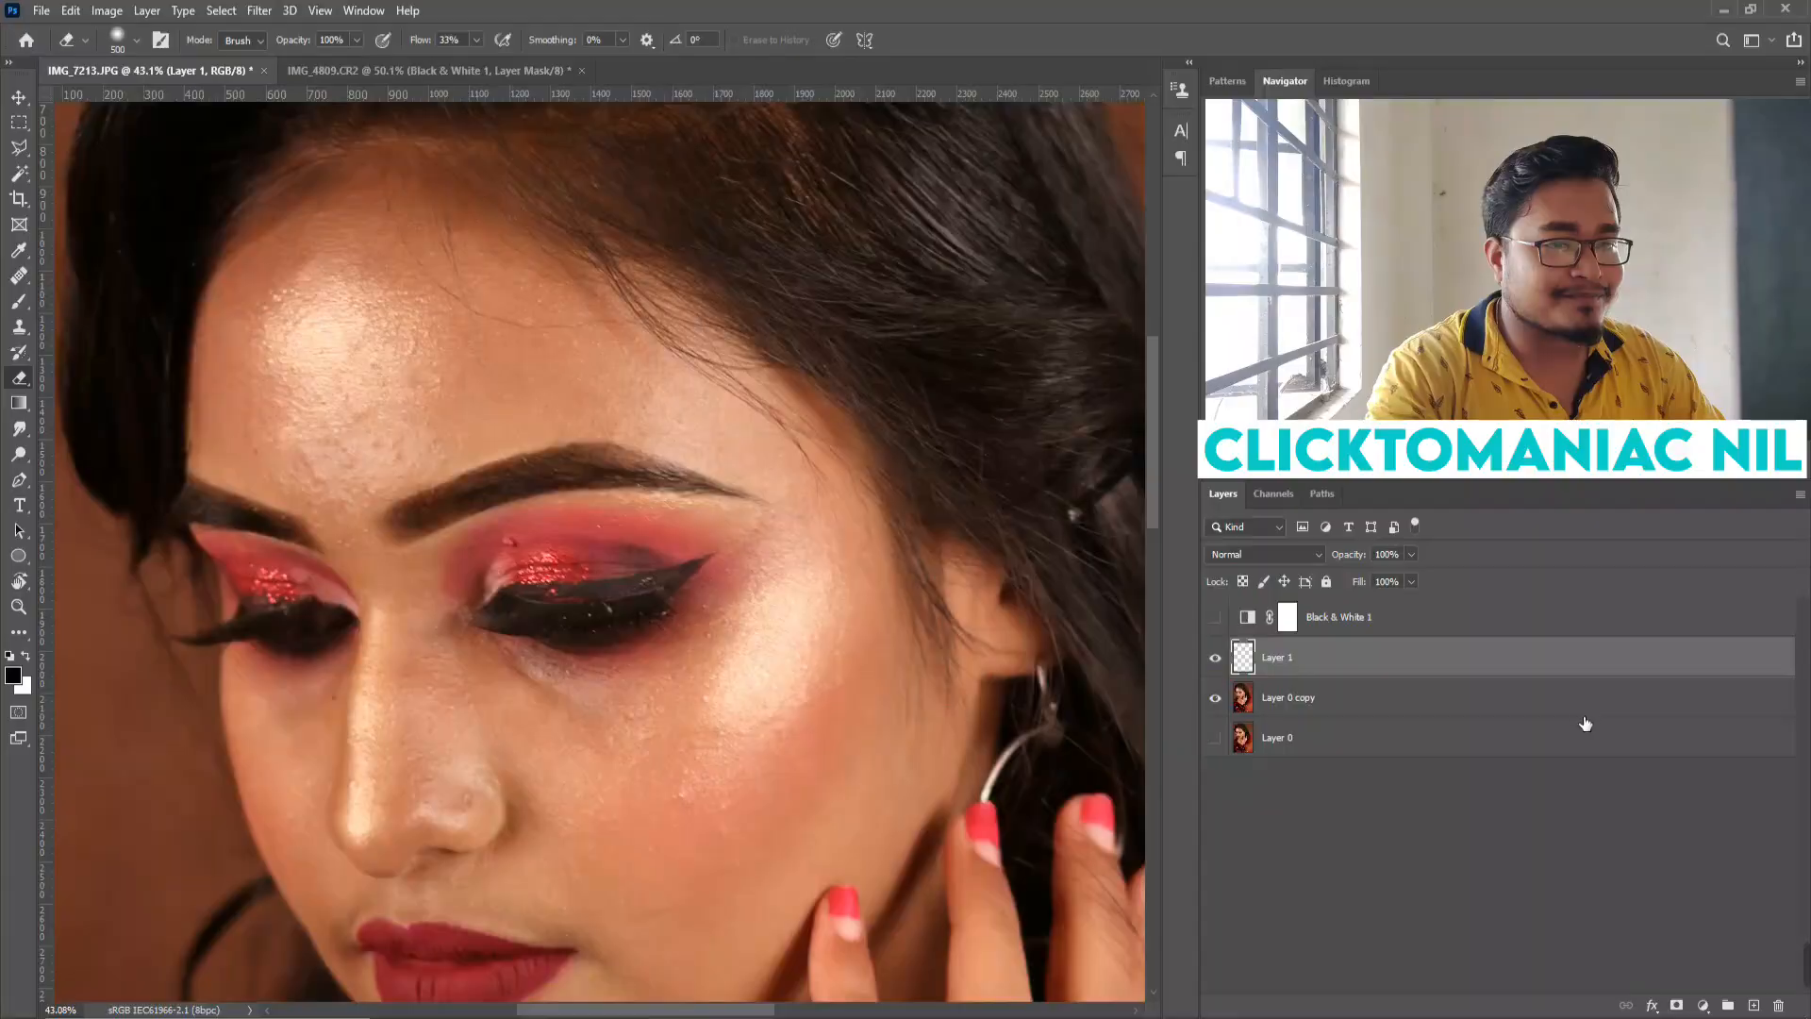
left_click(1215, 618)
Reduce the Eraser's brush size to 125 px.
key("bracketleft")
key("bracketleft")
key("bracketleft")
key("bracketleft")
key("bracketleft")
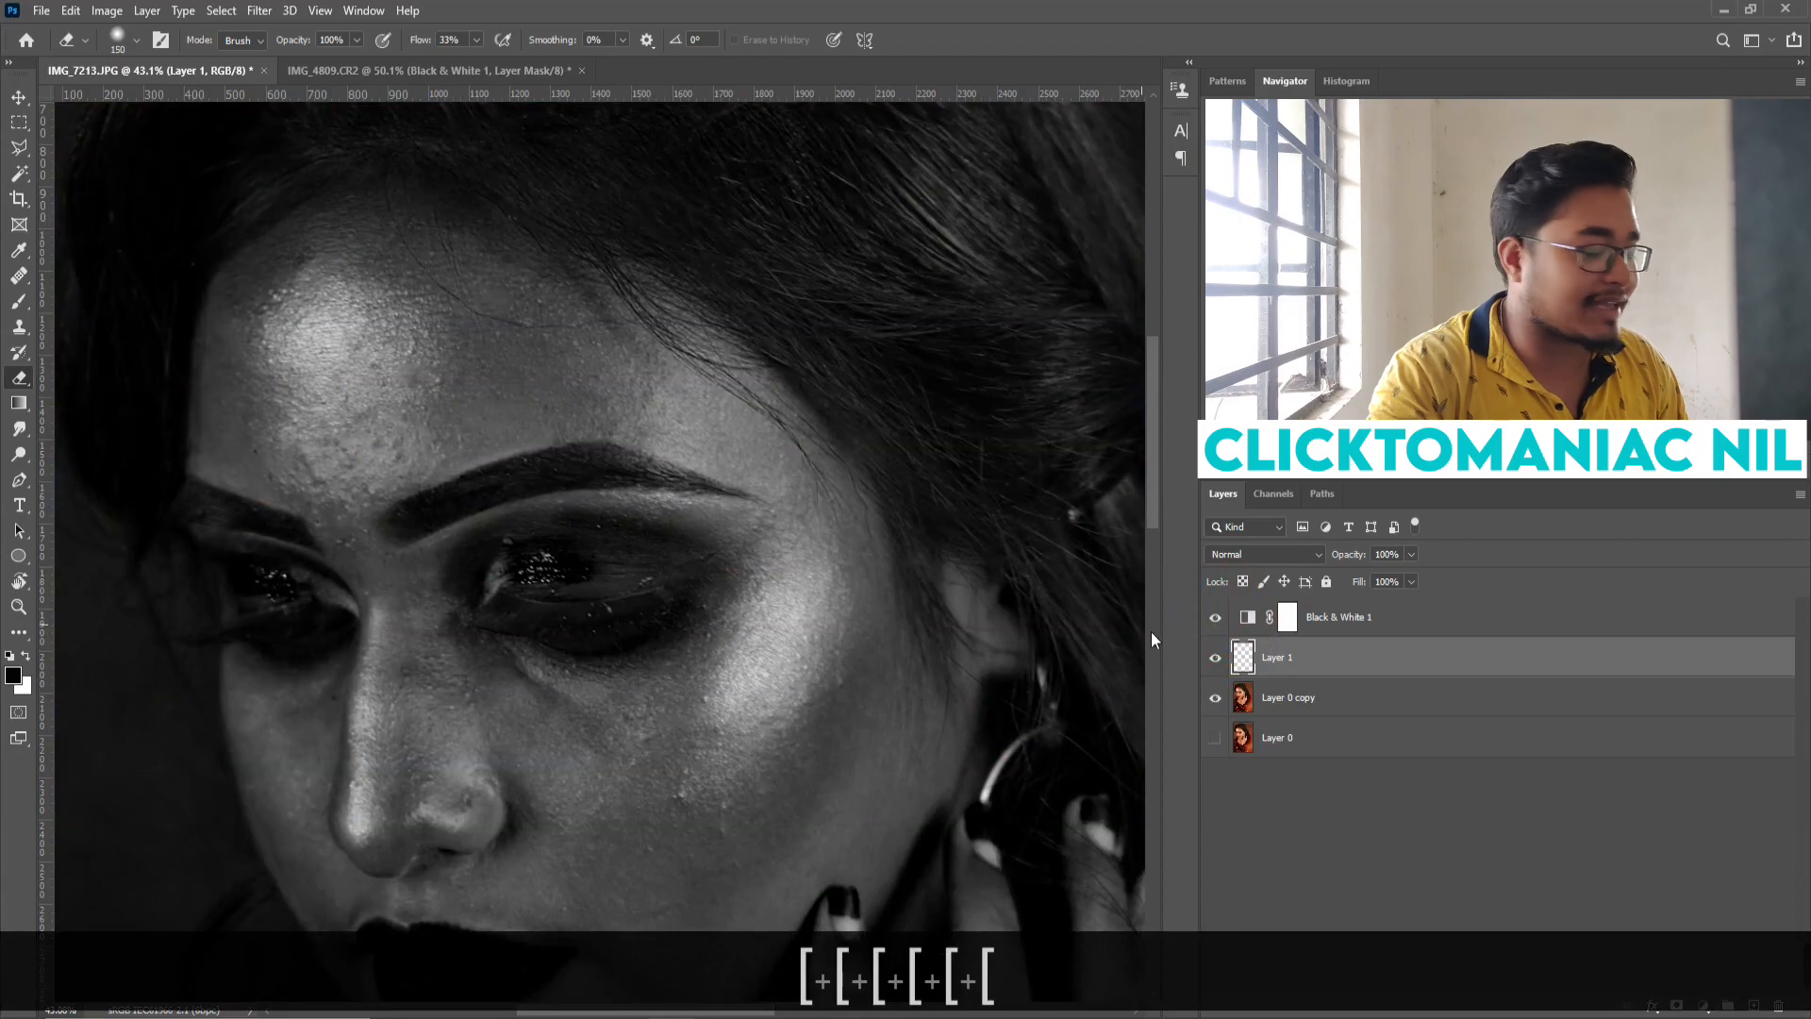
scroll(643, 563, "up", 2)
key("bracketleft")
key("bracketleft")
key("bracketleft")
key("bracketleft")
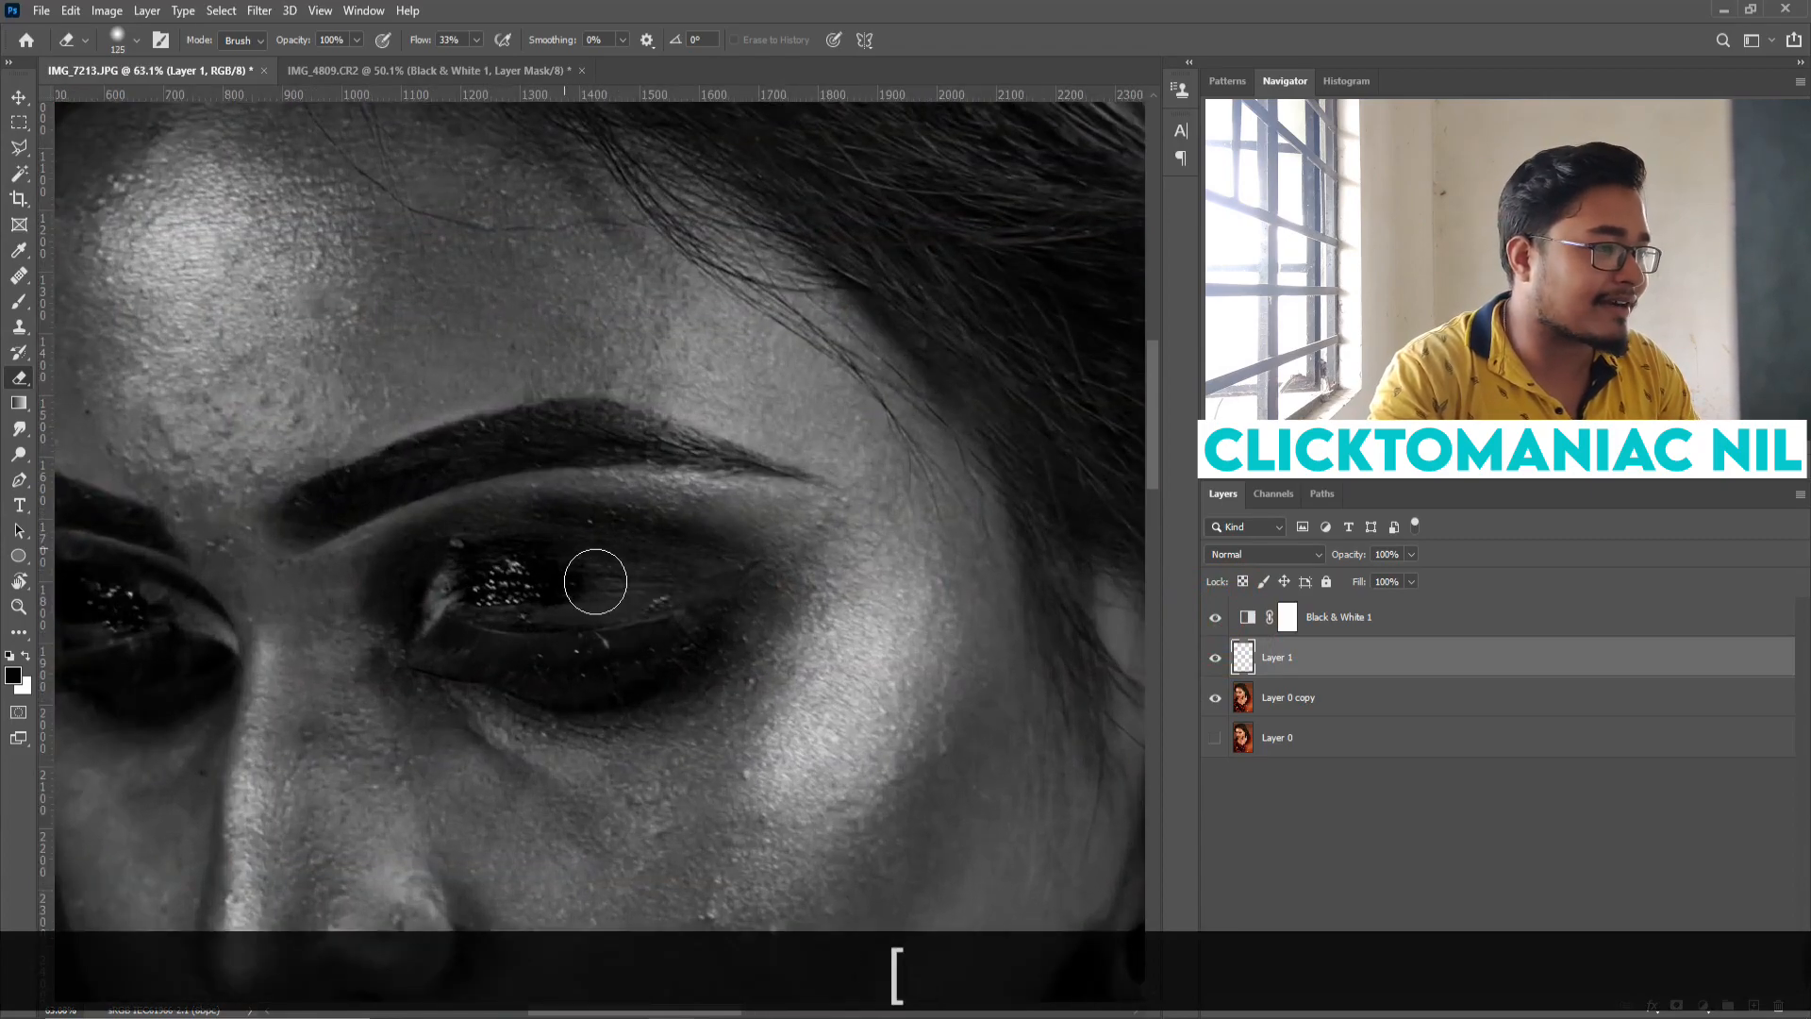
key("alt")
key("alt")
Sample clean skin on the forehead with the Healing Brush and heal a blemish beside it on Layer 1.
left_click(19, 275)
left_click_drag(788, 761, 857, 554)
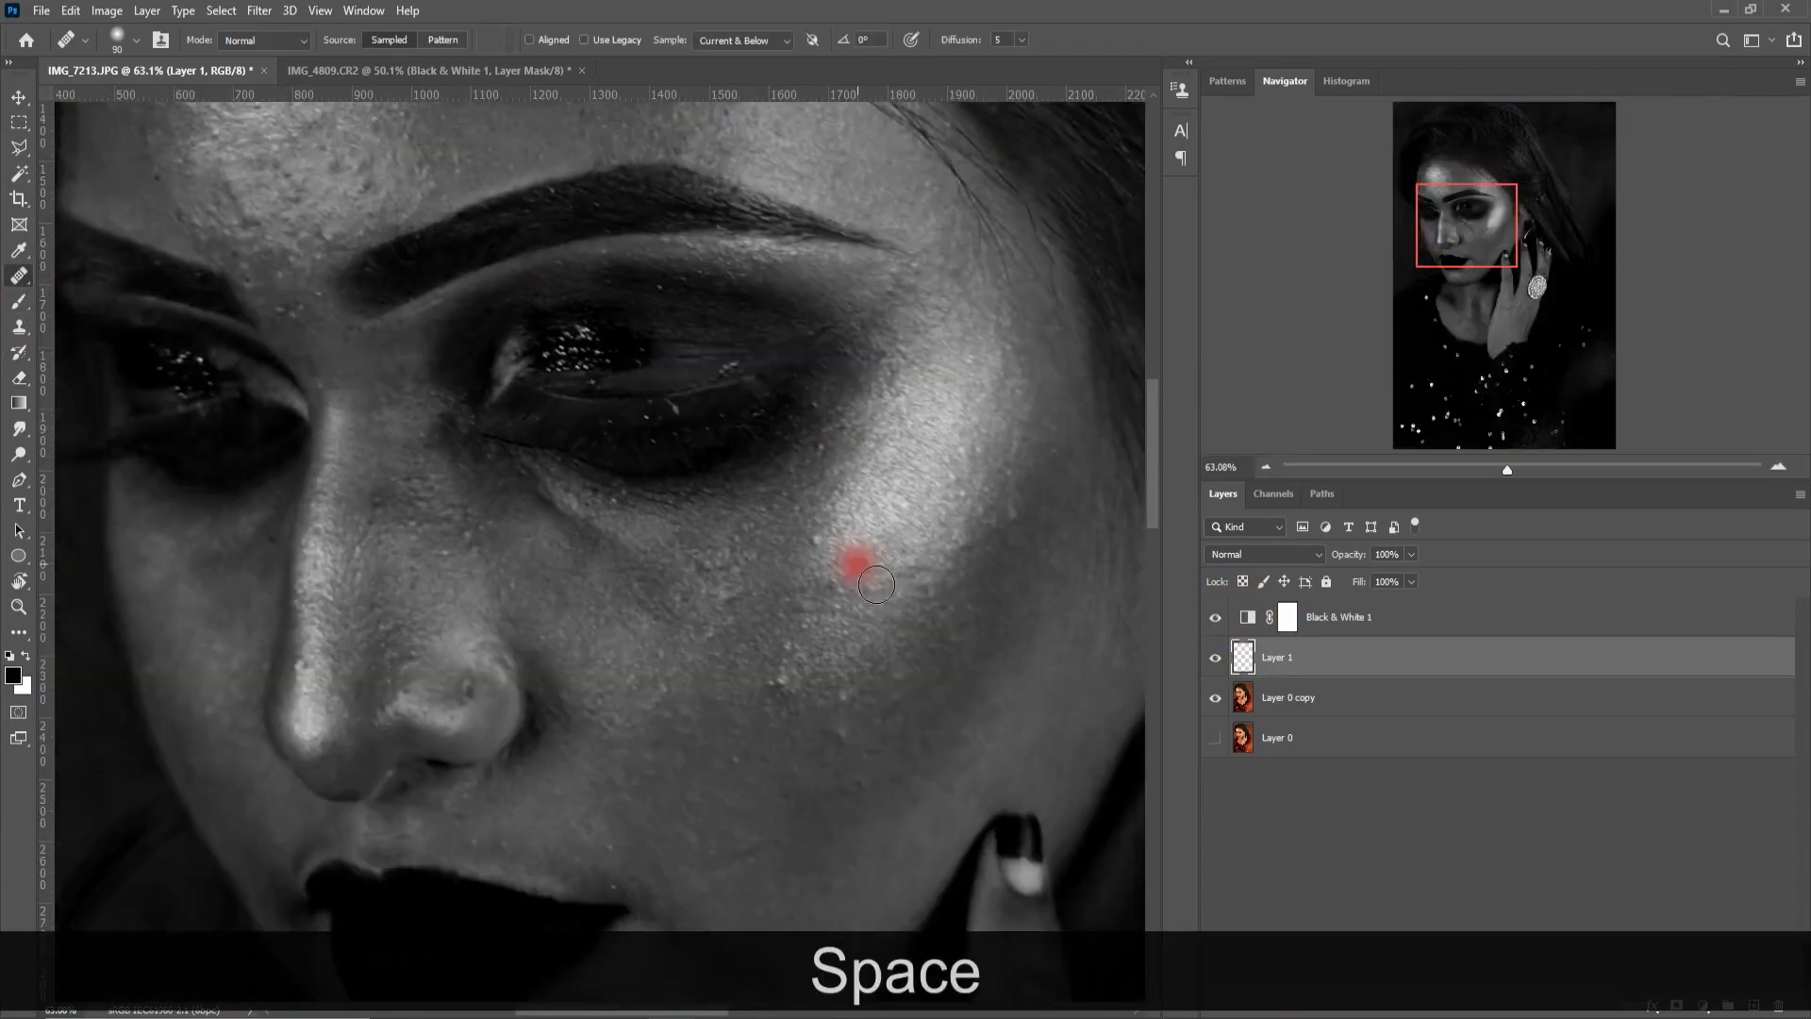
left_click_drag(435, 637, 646, 641)
left_click_drag(651, 363, 665, 681)
left_click(509, 490, "alt")
left_click(486, 541)
Sample skin in the middle of the face and heal the remaining blemish on the lower face.
left_click_drag(799, 366, 695, 521)
mouse_move(1028, 914)
left_mouse_down()
mouse_move(748, 533)
mouse_move(1065, 519)
left_mouse_up()
left_click(405, 529, "alt")
left_click_drag(679, 802, 669, 387)
key("bracketright")
key("bracketright")
key("bracketright")
left_click(877, 665)
Compare the whole portrait with the healing on Layer 1 hidden and shown.
scroll(720, 688, "down", 3)
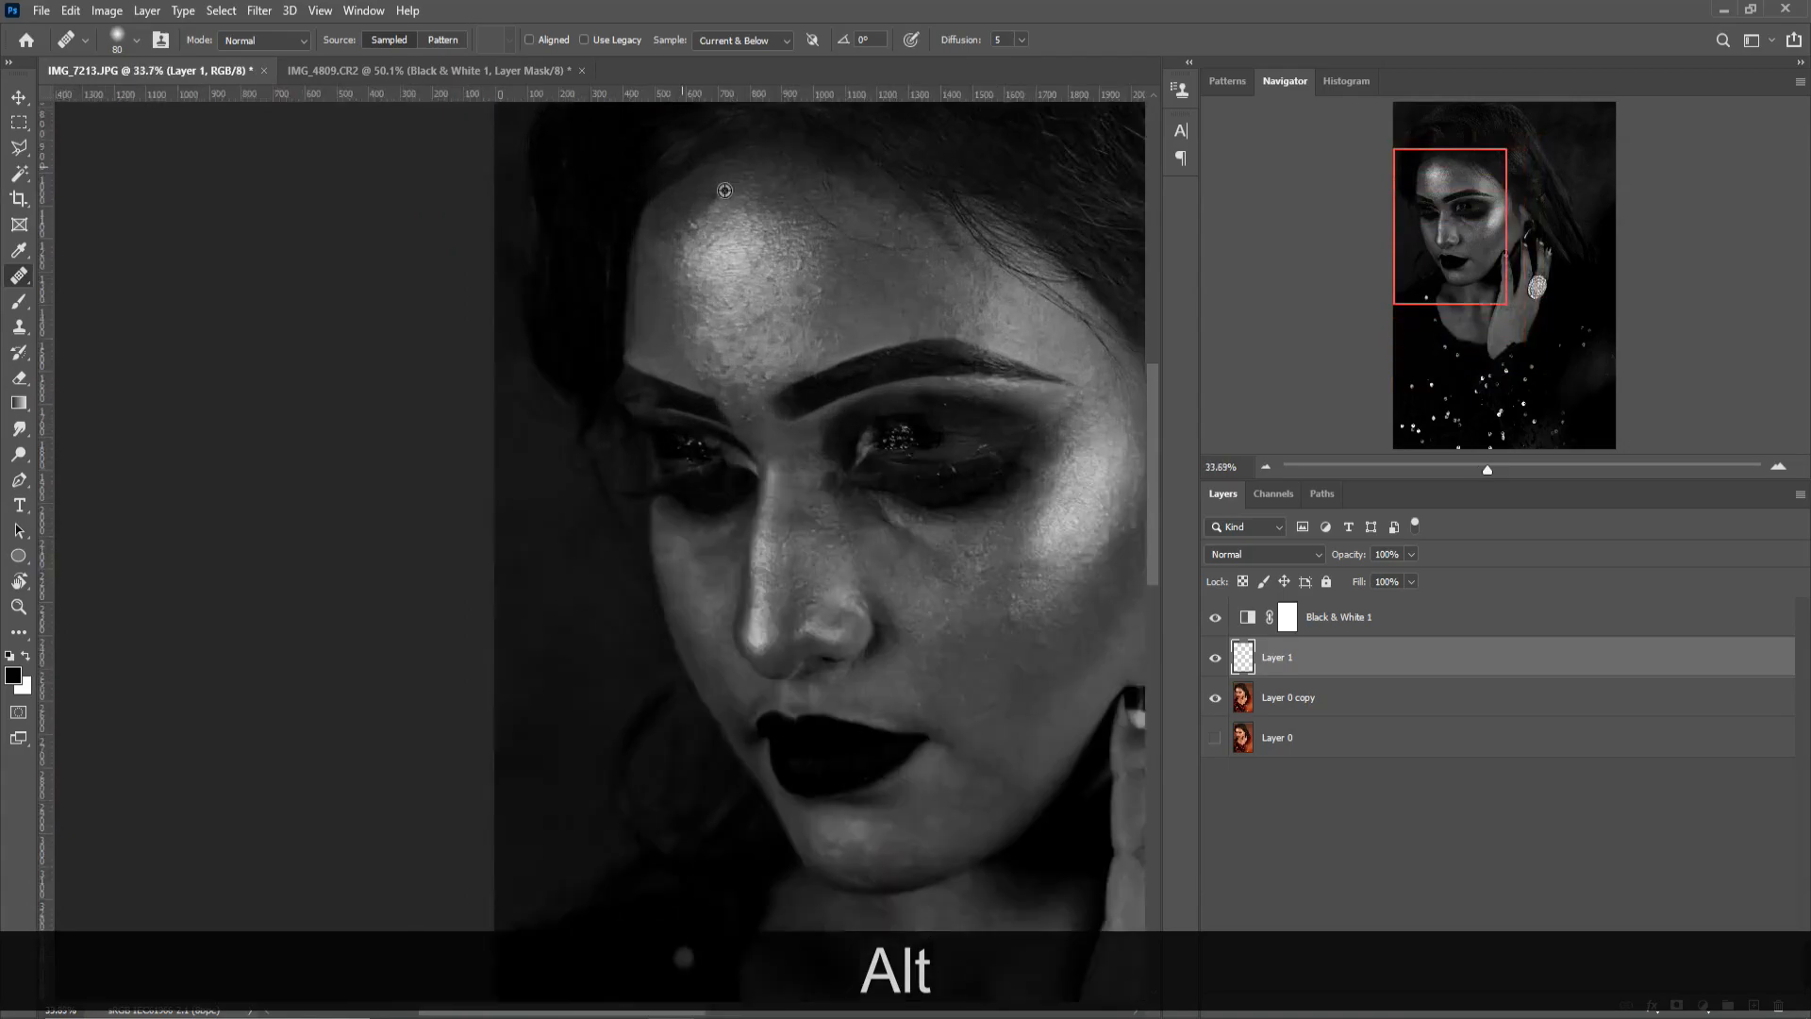
scroll(837, 362, "down", 4)
scroll(1089, 370, "up", 1)
scroll(1089, 370, "down", 1)
key("F1")
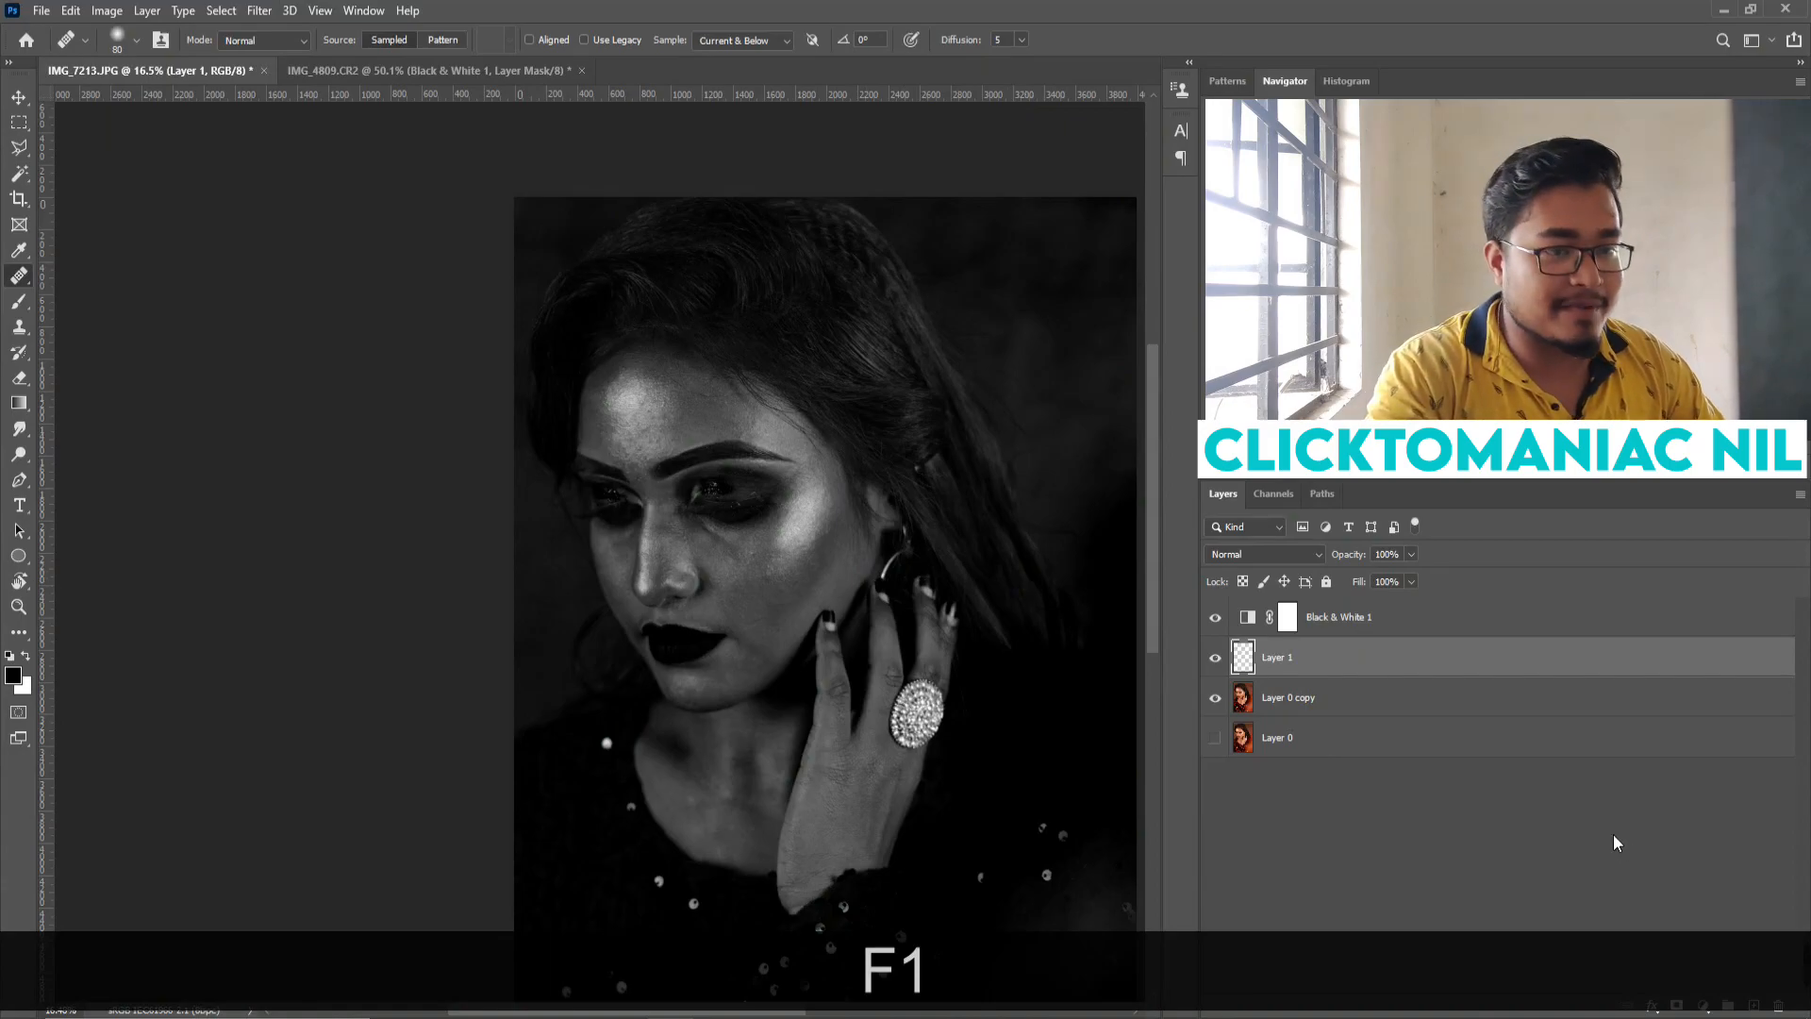
left_click(1217, 659)
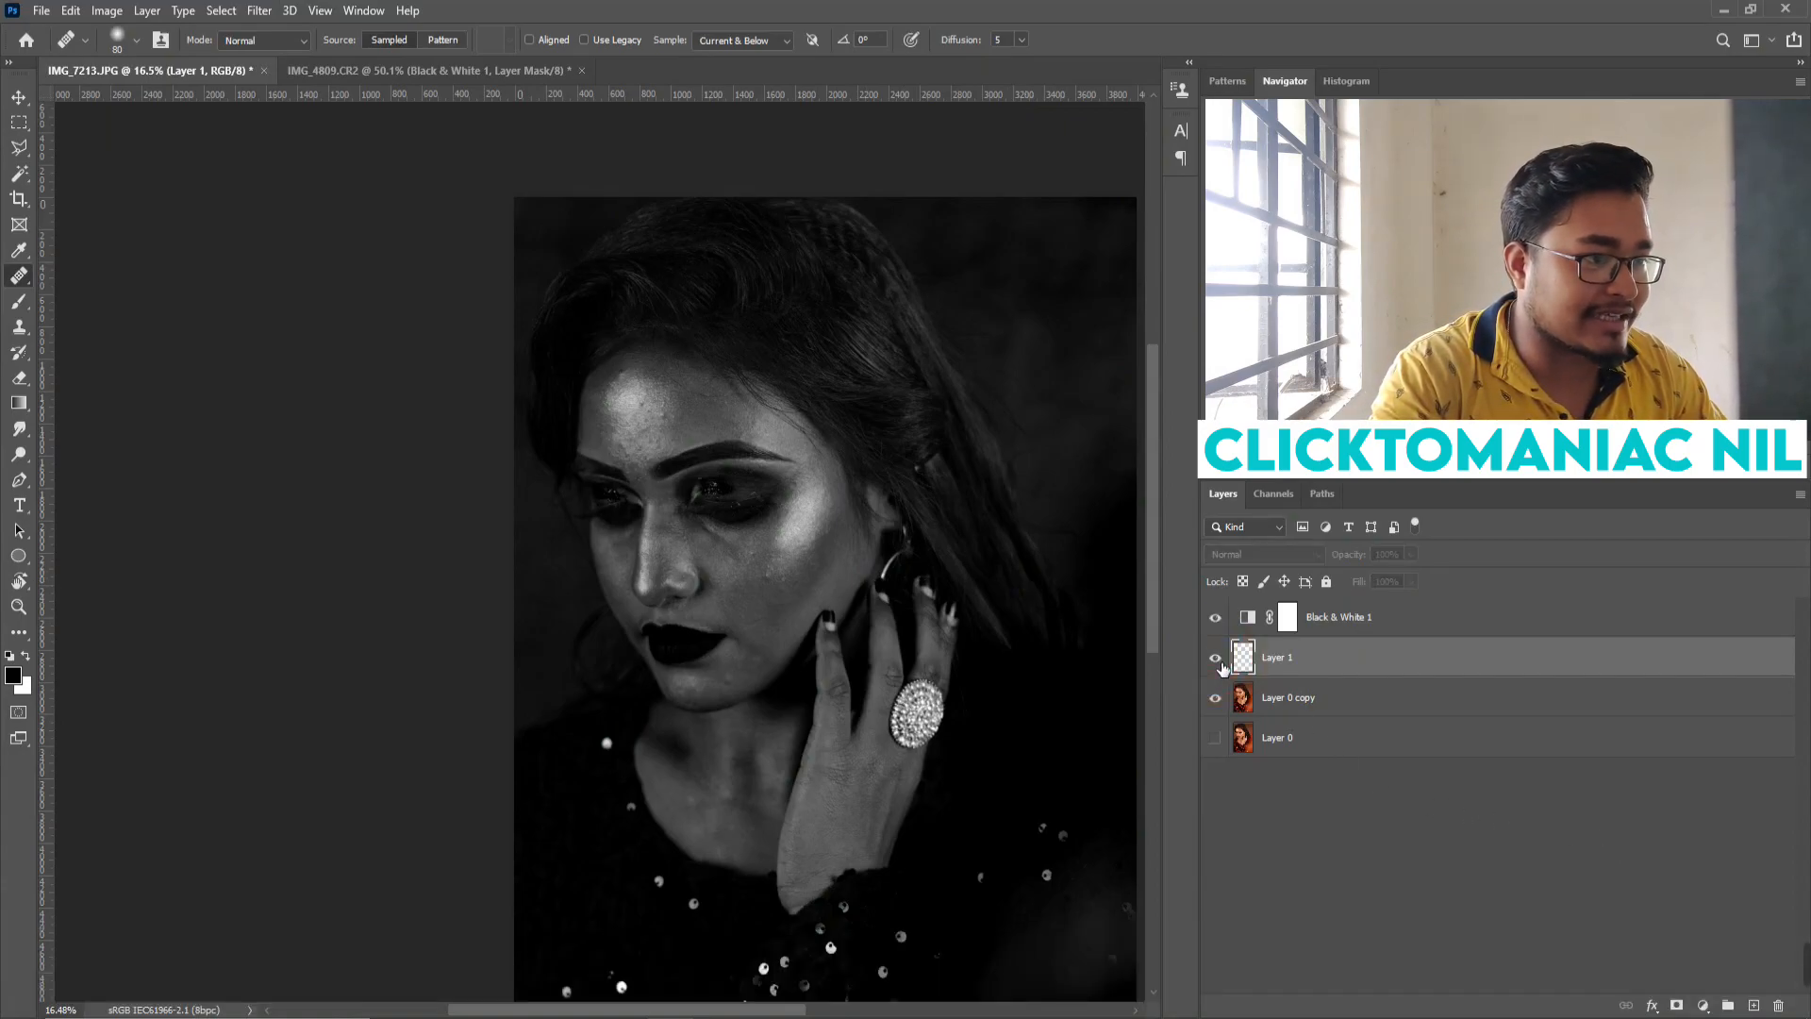
left_click(1217, 659)
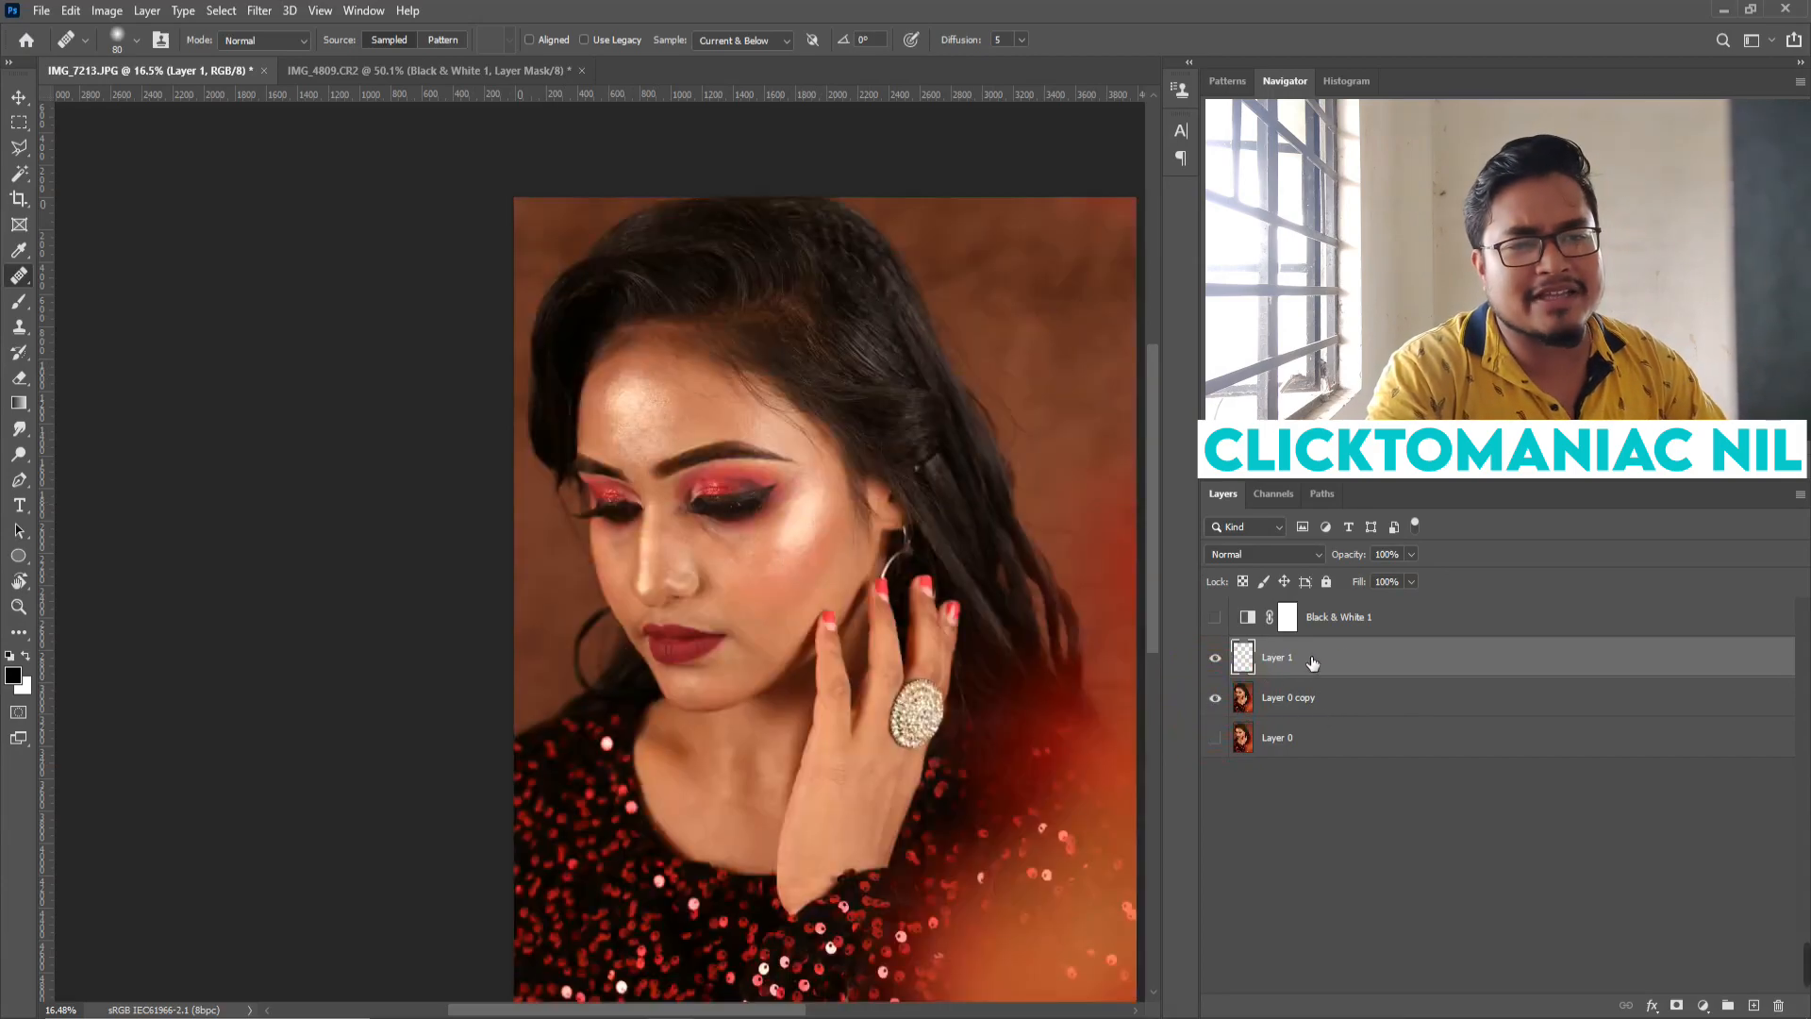
Delete the Black & White 1 adjustment layer and merge Layer 1 down into Layer 0 copy.
left_click(1346, 630)
left_click_drag(1332, 628, 1778, 1006)
key("F1")
key("F1")
key("ctrl")
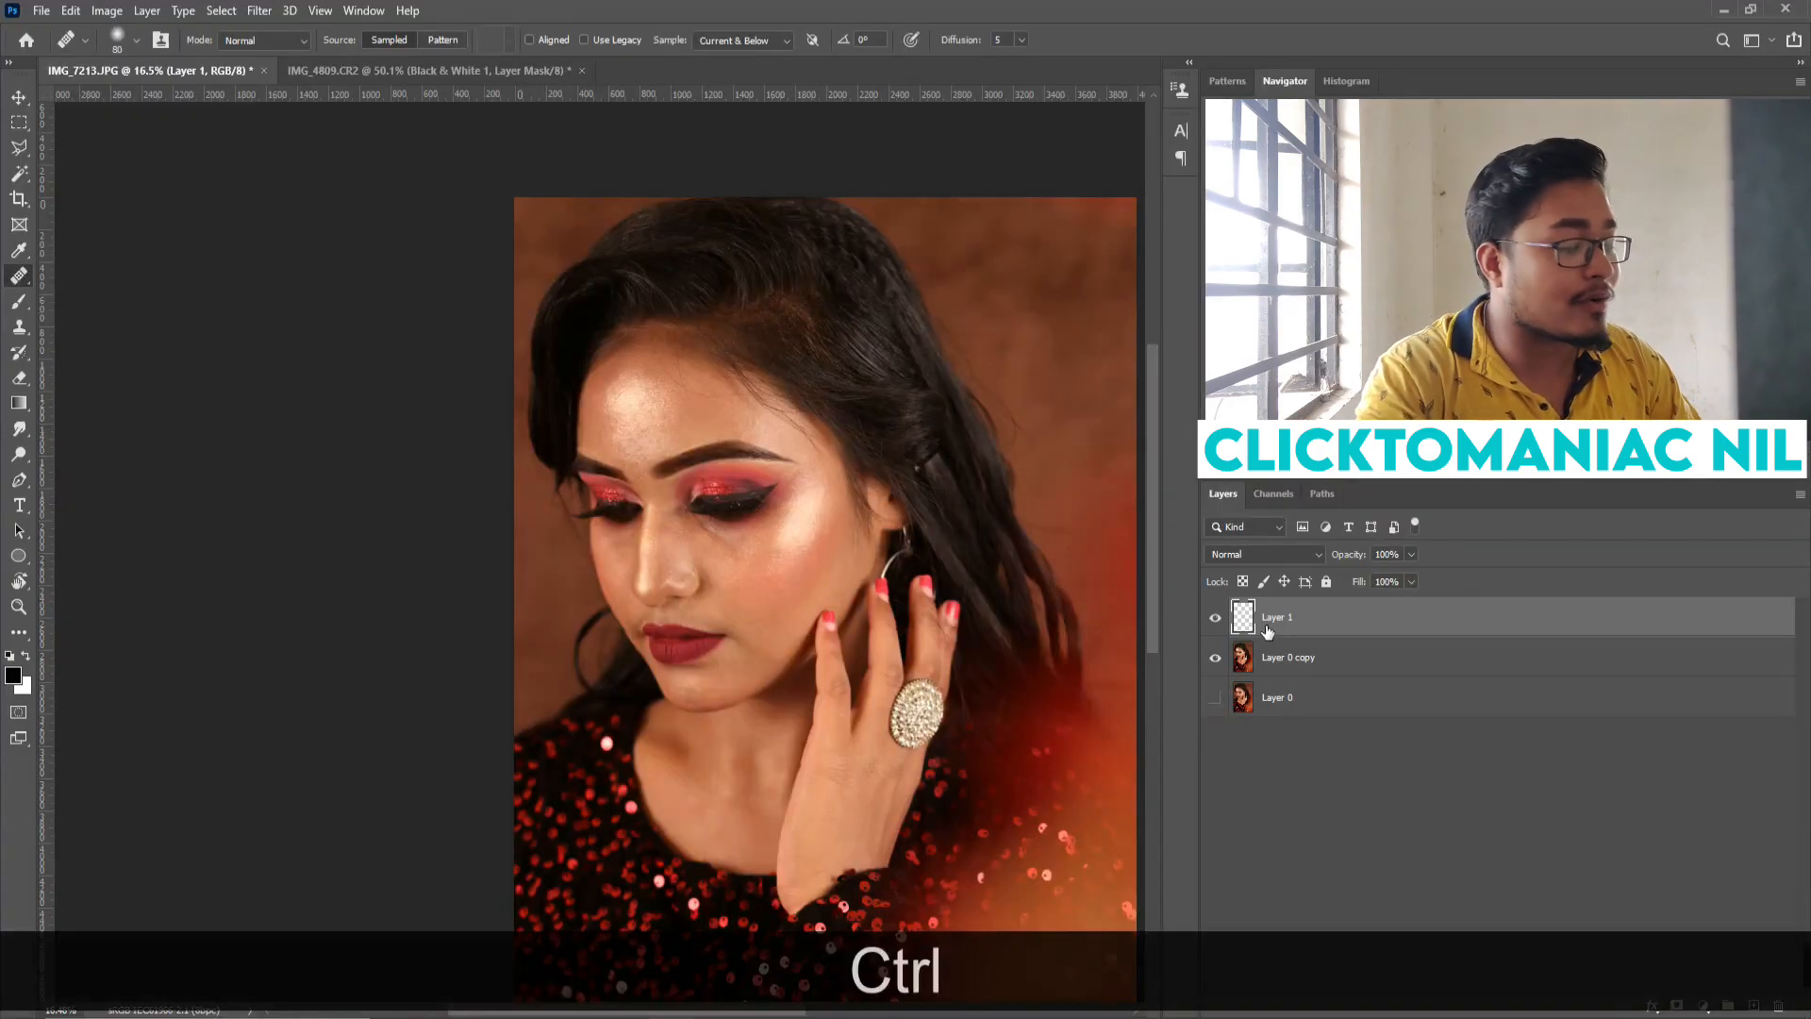
key("ctrl+e")
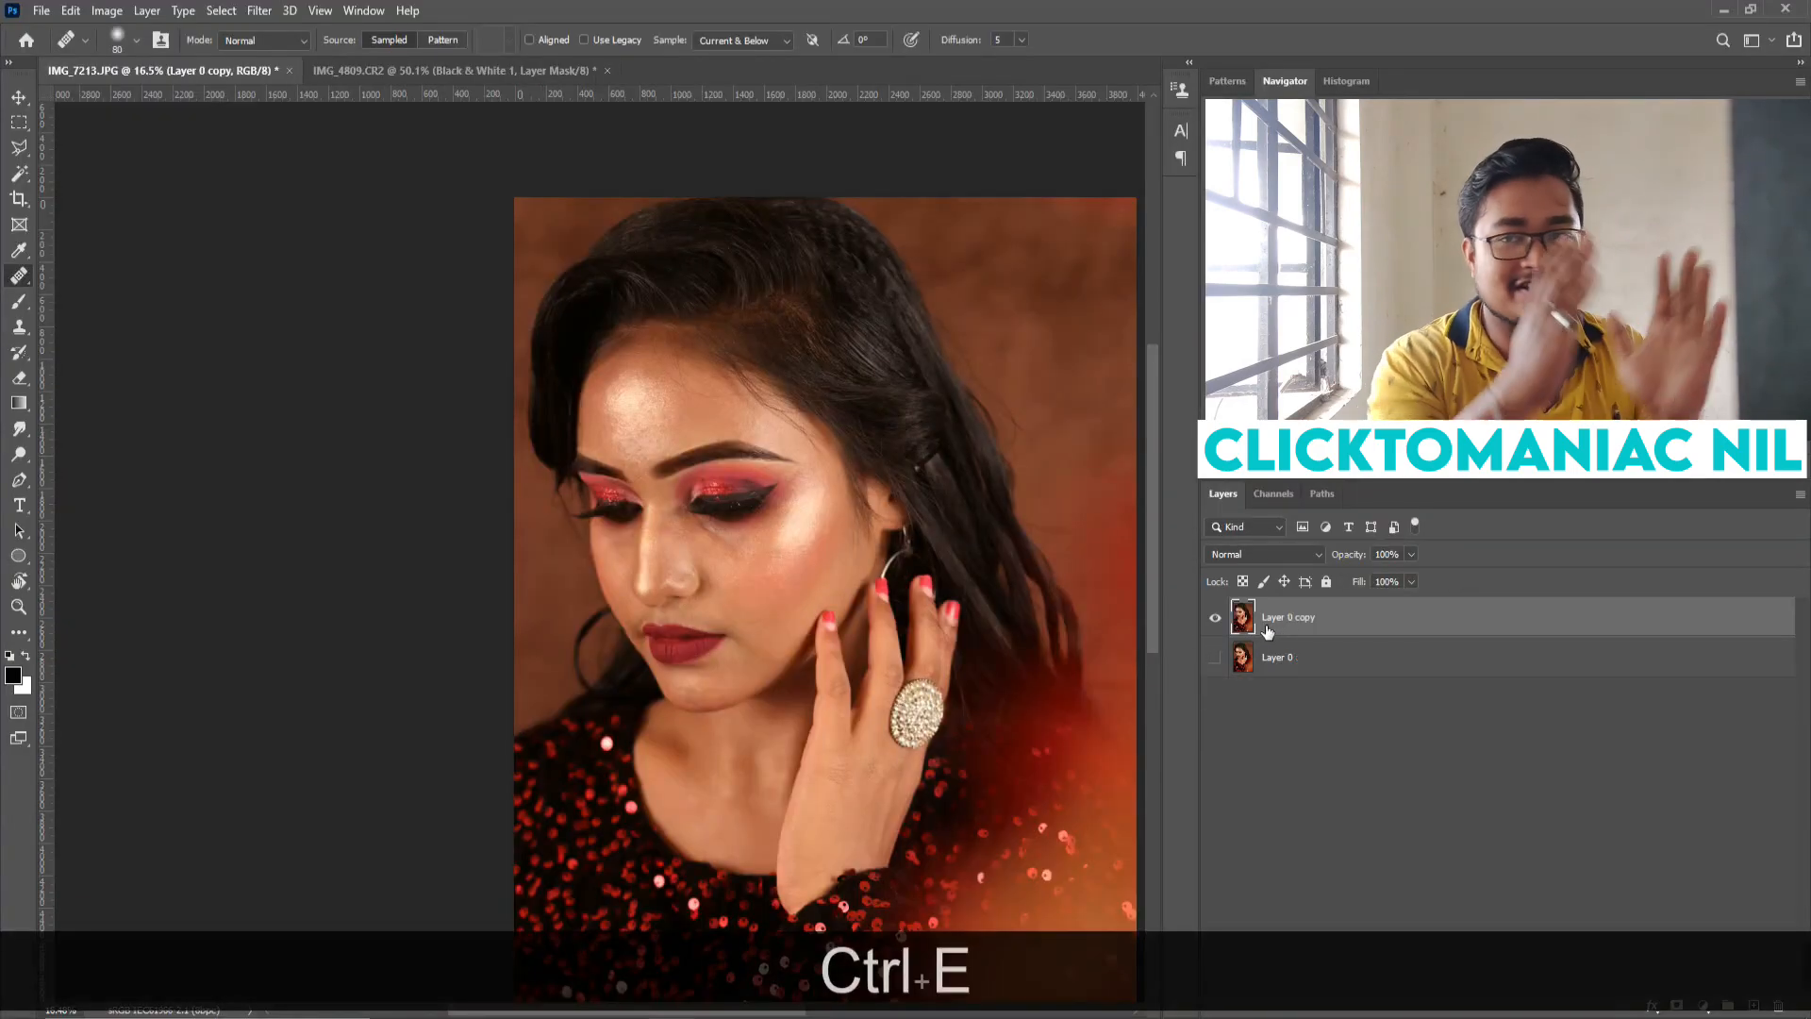